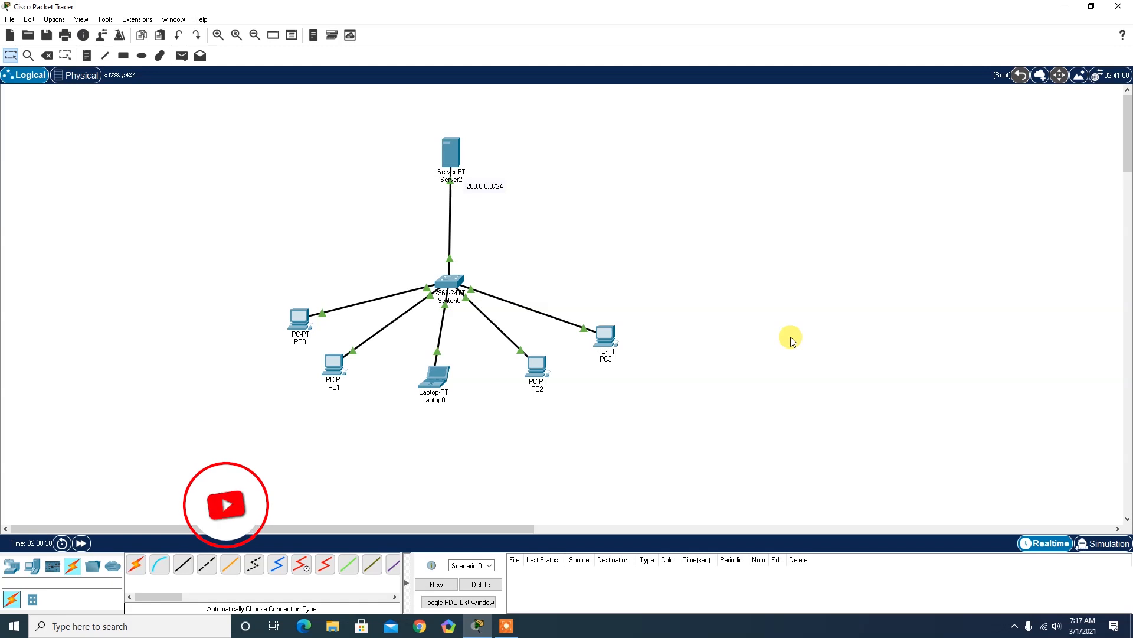
Examine the IP configuration of PC0 in the existing server and client network.
left_click_drag(395, 112, 515, 194)
left_click_drag(233, 309, 640, 412)
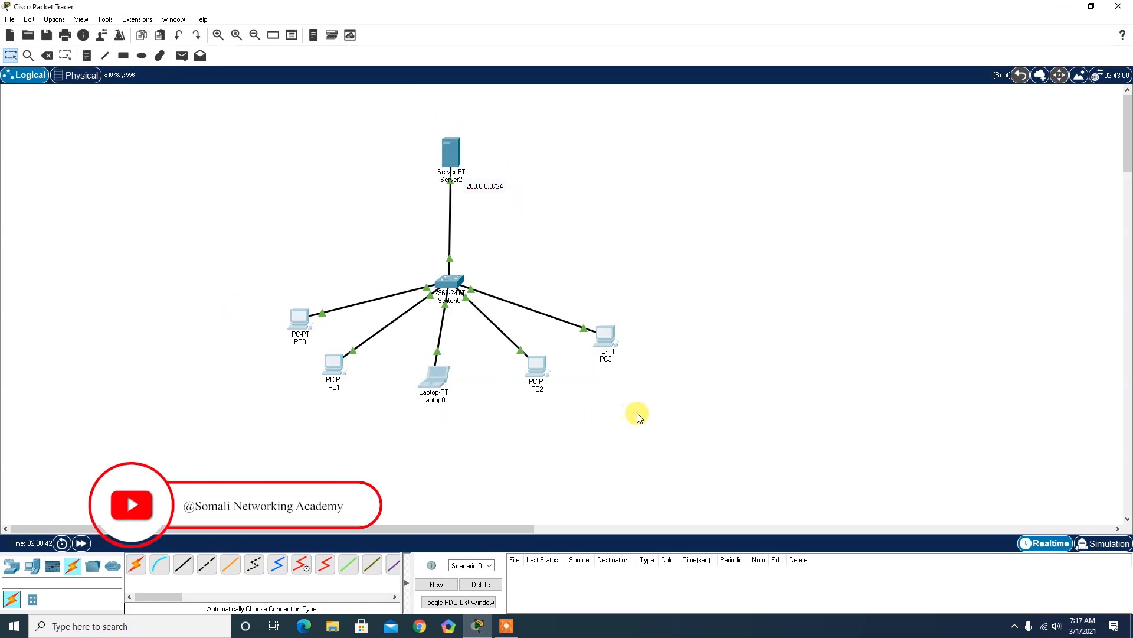
left_click(297, 319)
left_click(394, 199)
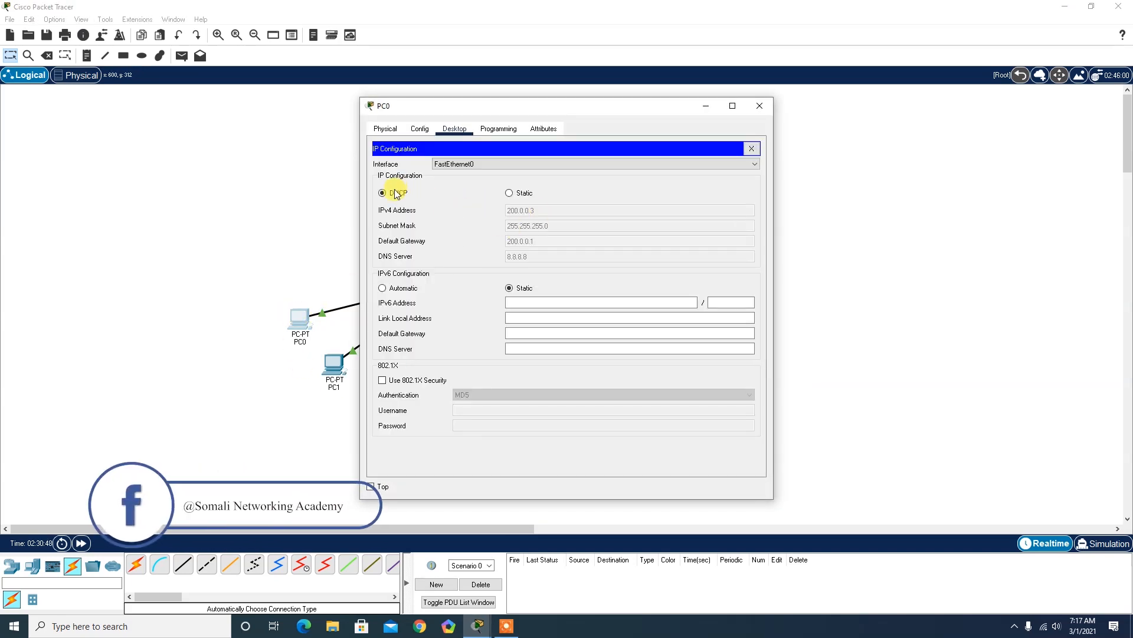
left_click(760, 107)
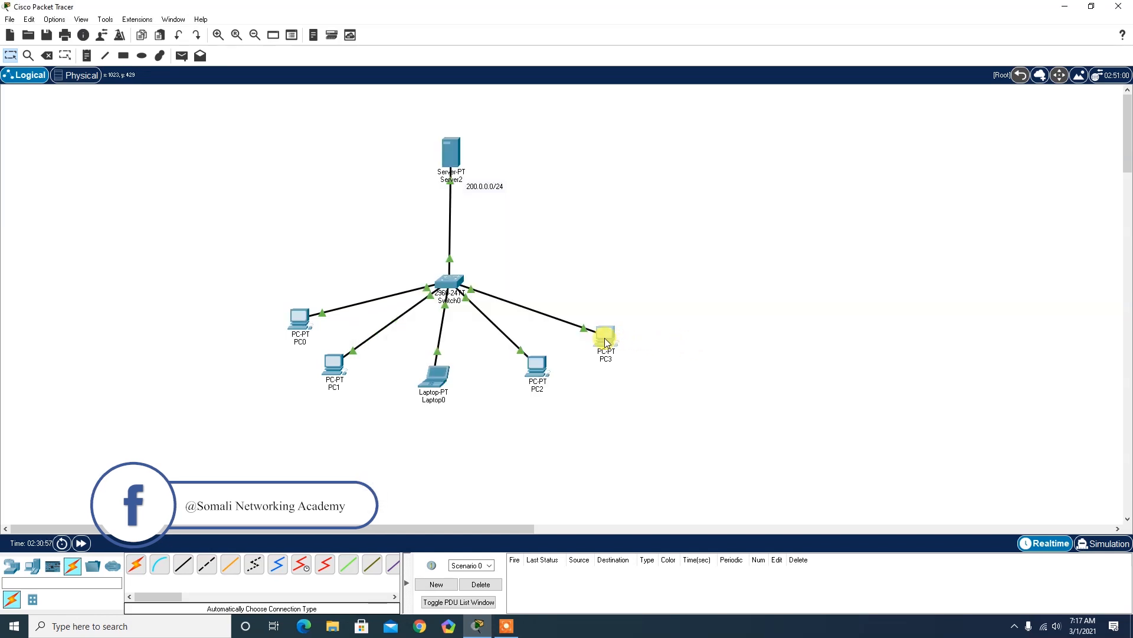
Open PC3's IP configuration and set its IPv4 addressing to DHCP.
left_click(605, 342)
left_click(390, 189)
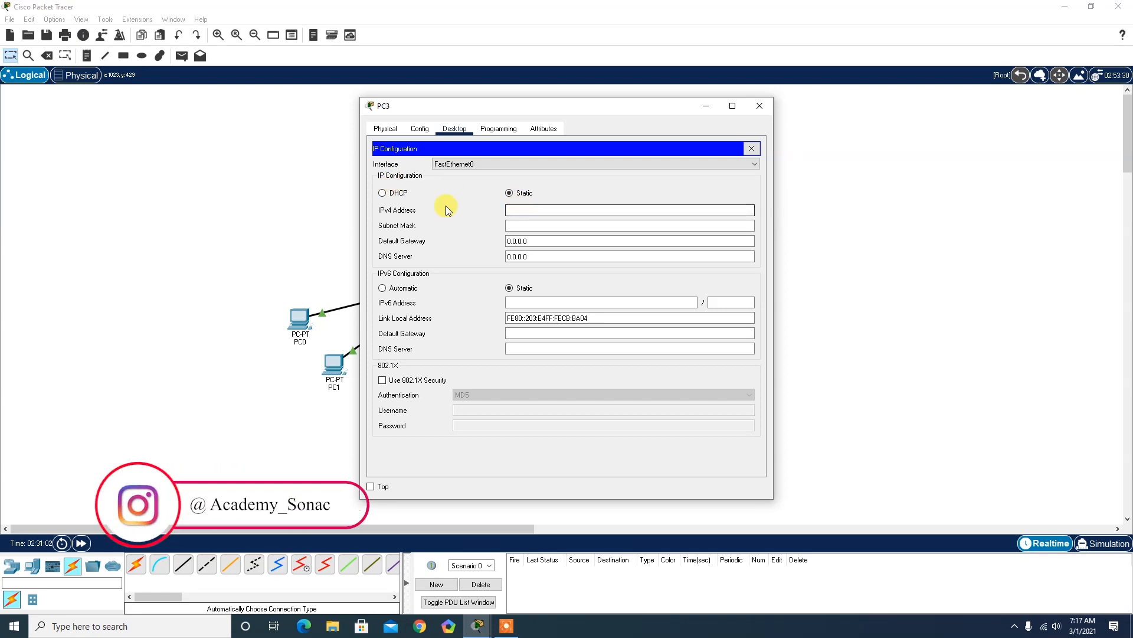
left_click(530, 208)
type("111")
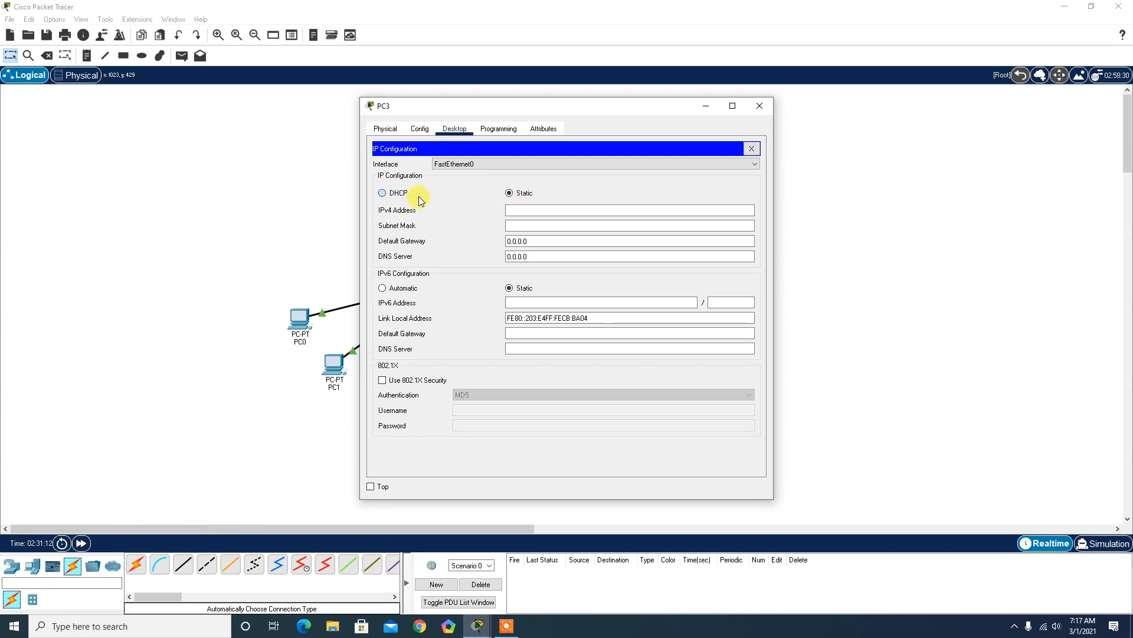
left_click(407, 197)
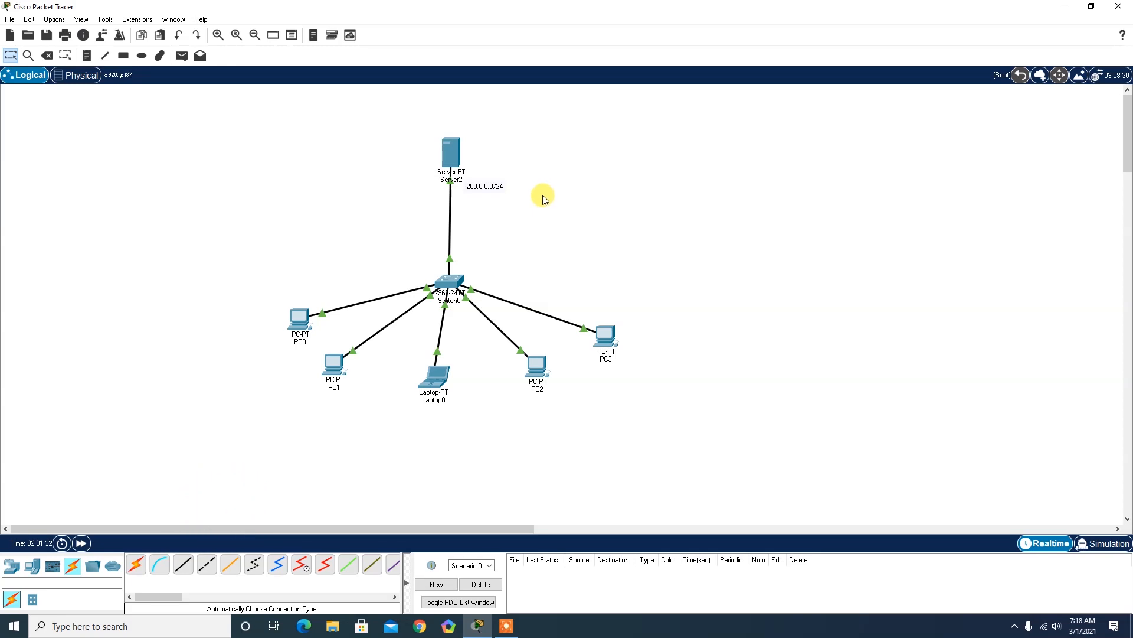
left_click_drag(417, 126, 520, 203)
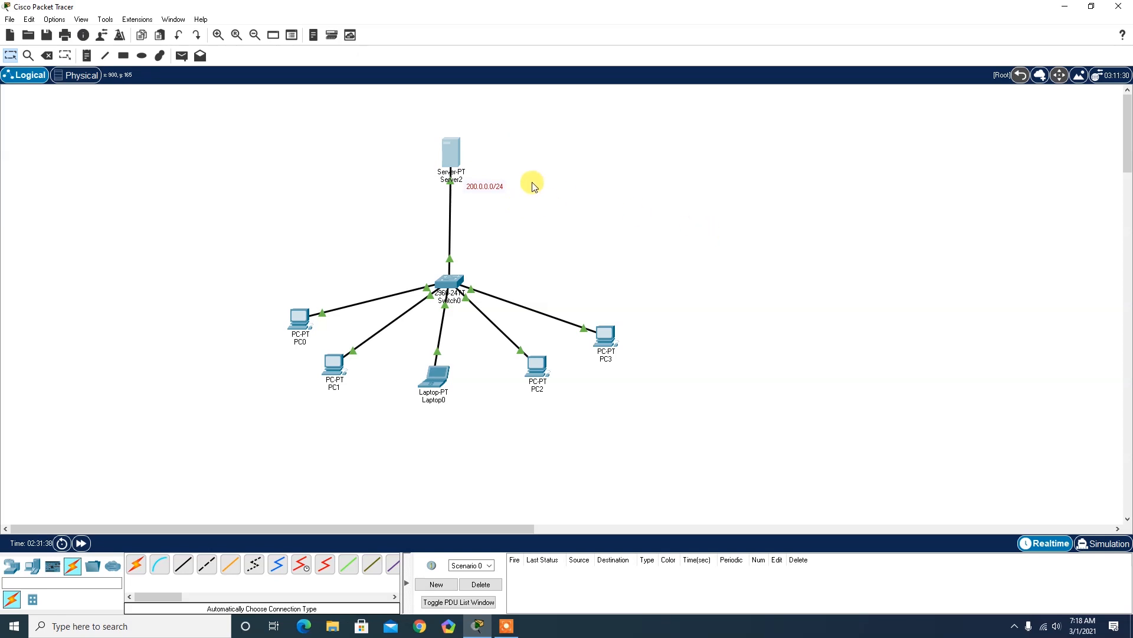
mouse_move(438, 146)
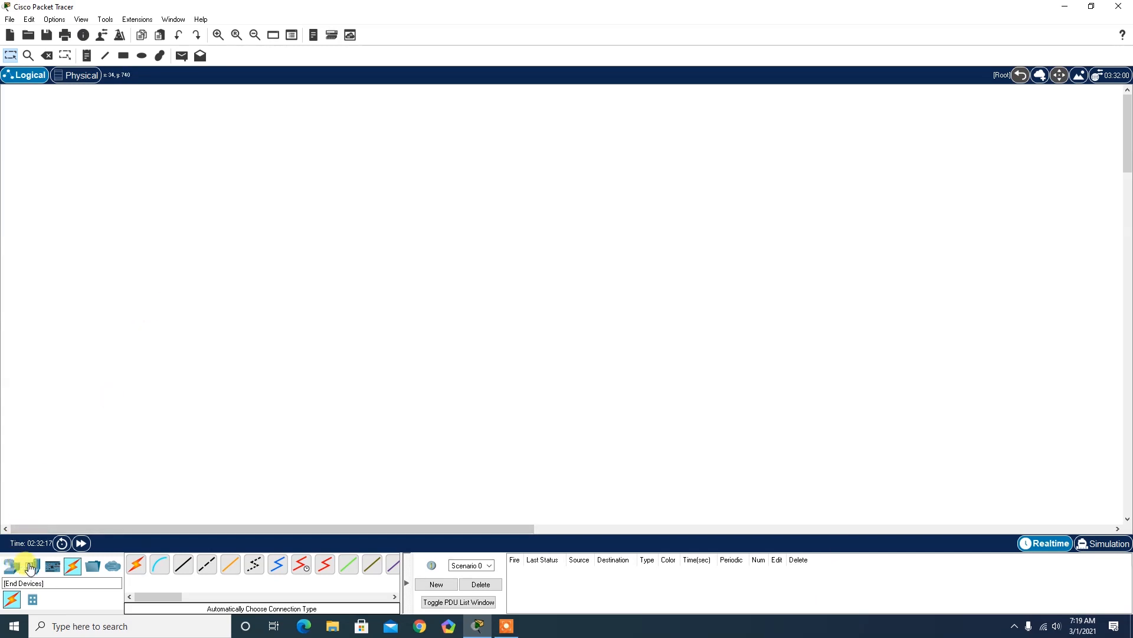
Place a Server-PT device in the upper part of the empty logical workspace.
left_click(31, 568)
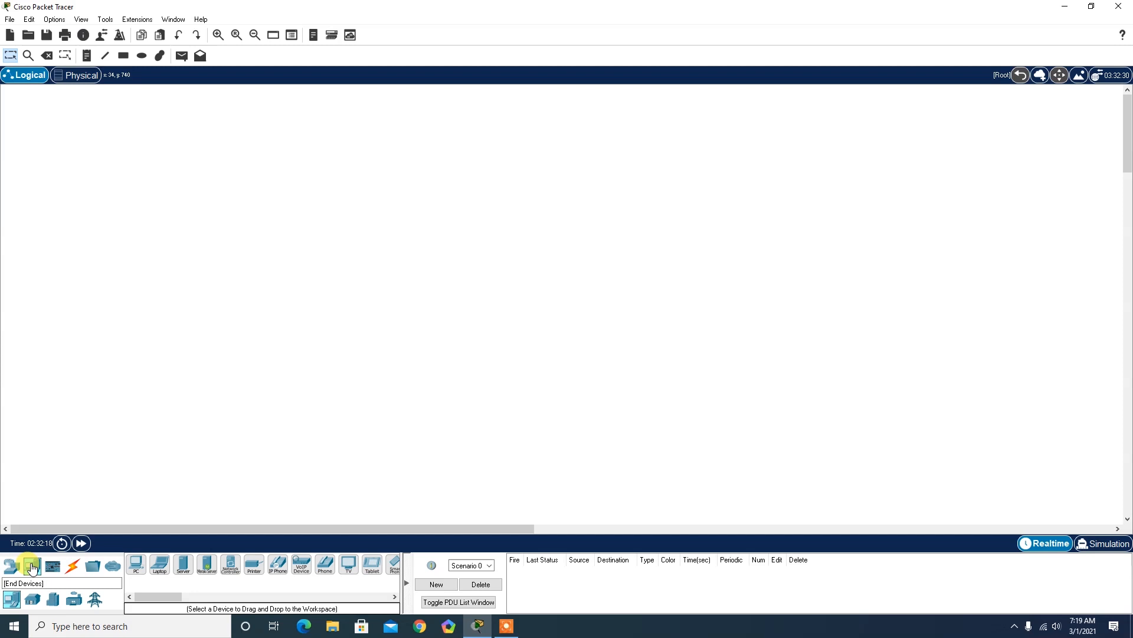
left_click(184, 565)
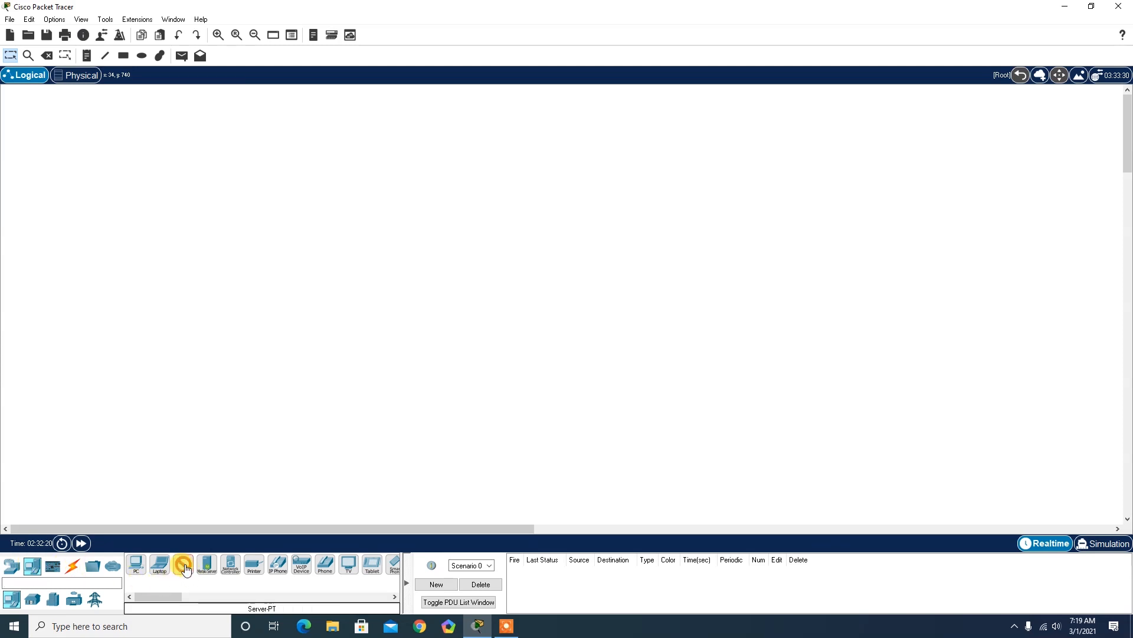
left_click(430, 155)
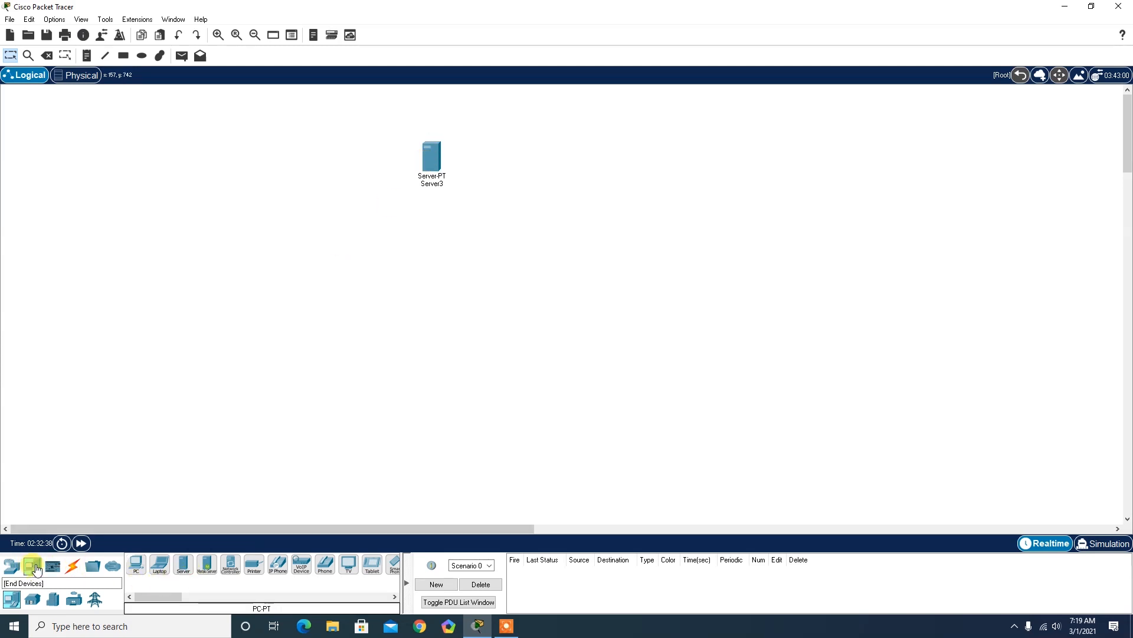
Place three PC-PT devices in a row below and to one side of the server.
left_click(136, 565)
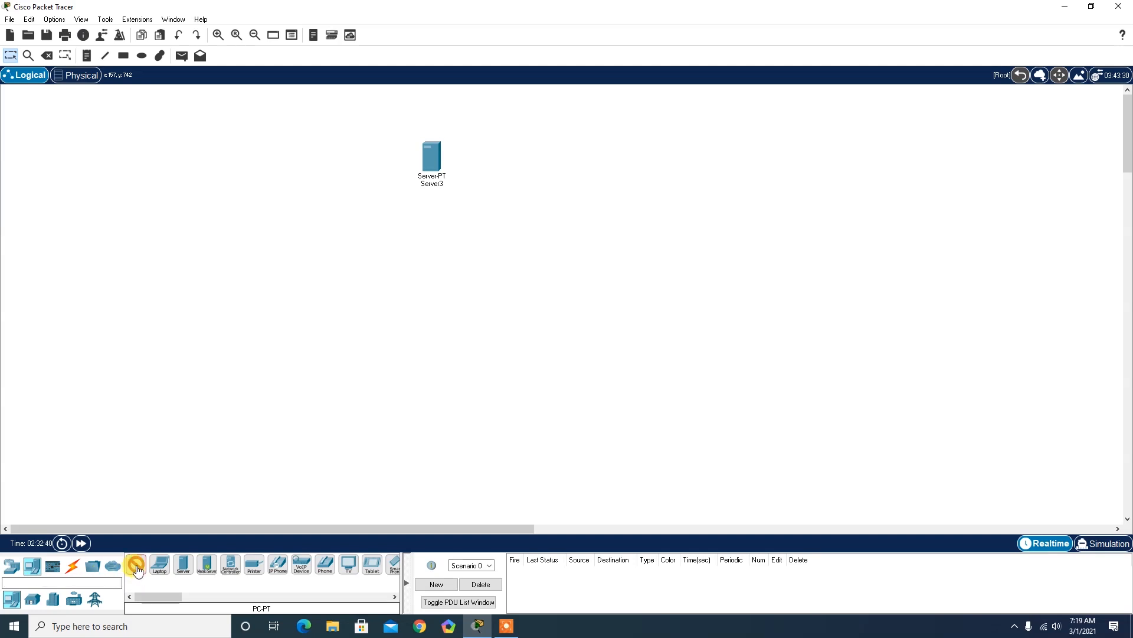
left_click(279, 302)
left_click(318, 303)
left_click(381, 303)
Place three Laptop-PT devices in the same row, continuing after the PCs.
left_click(159, 565)
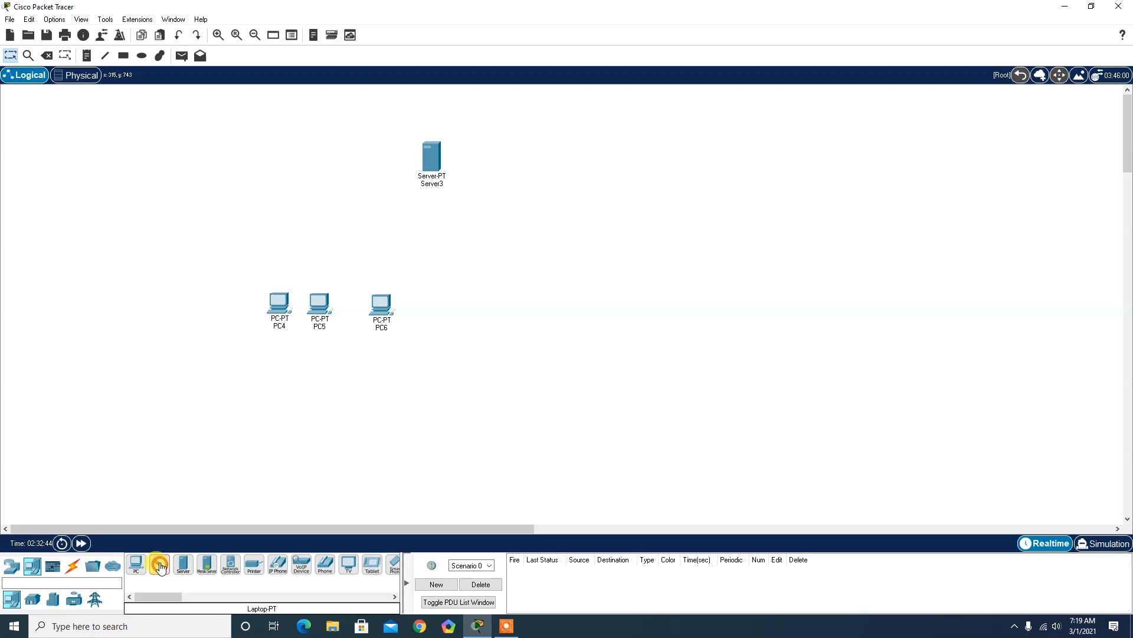
left_click(484, 314)
left_click(528, 316)
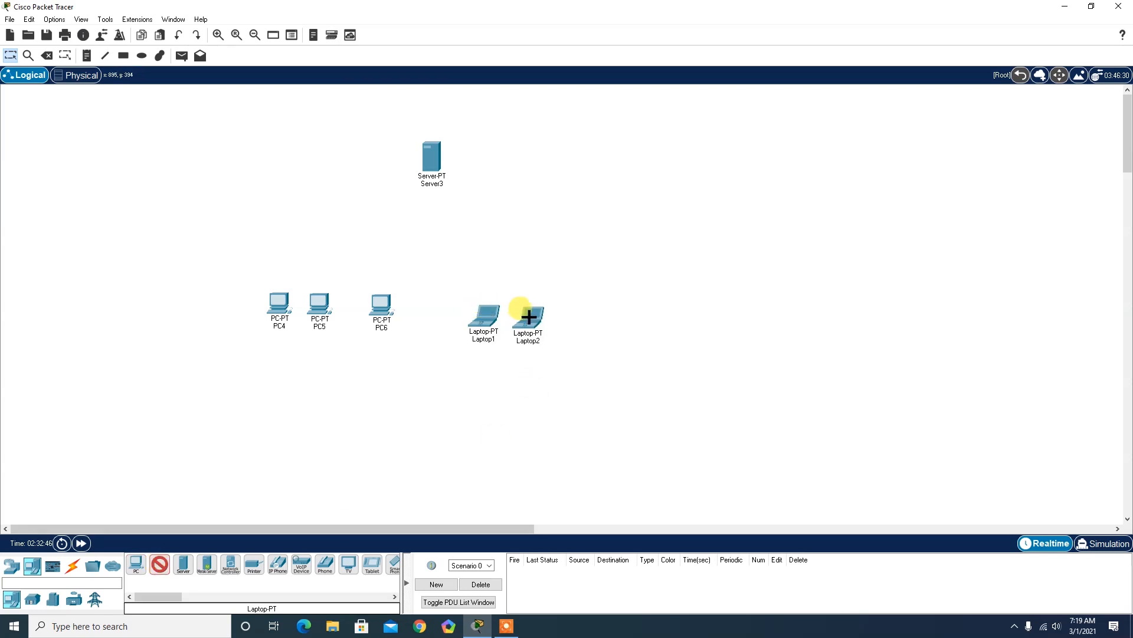
left_click(593, 308)
key("Escape")
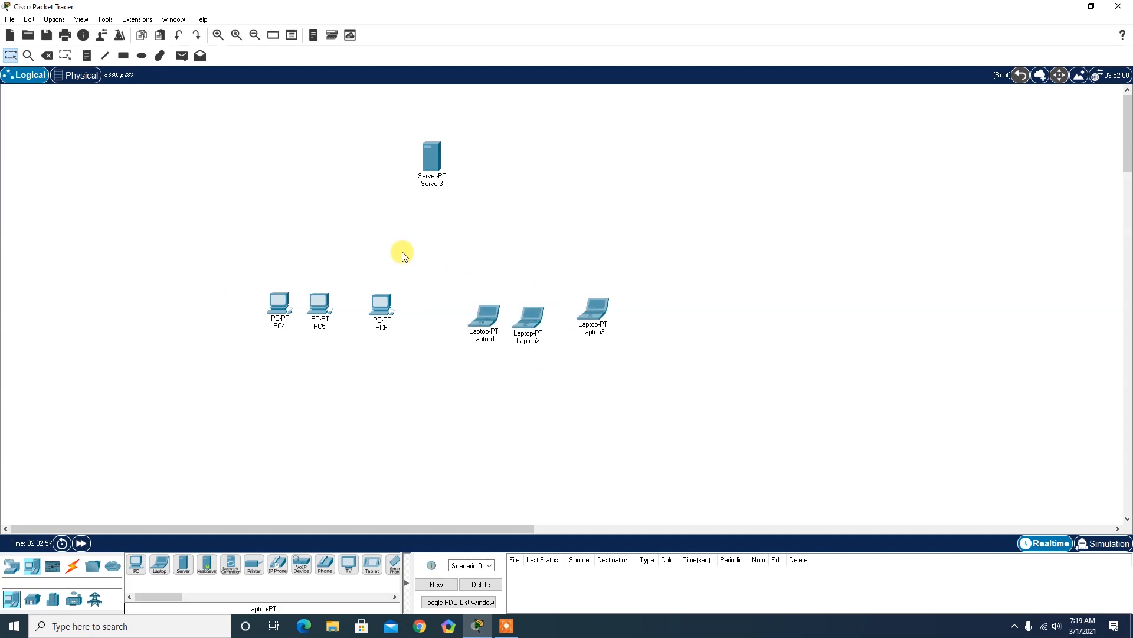
Place a 2960 switch directly below the server, above the row of client devices.
left_click(11, 567)
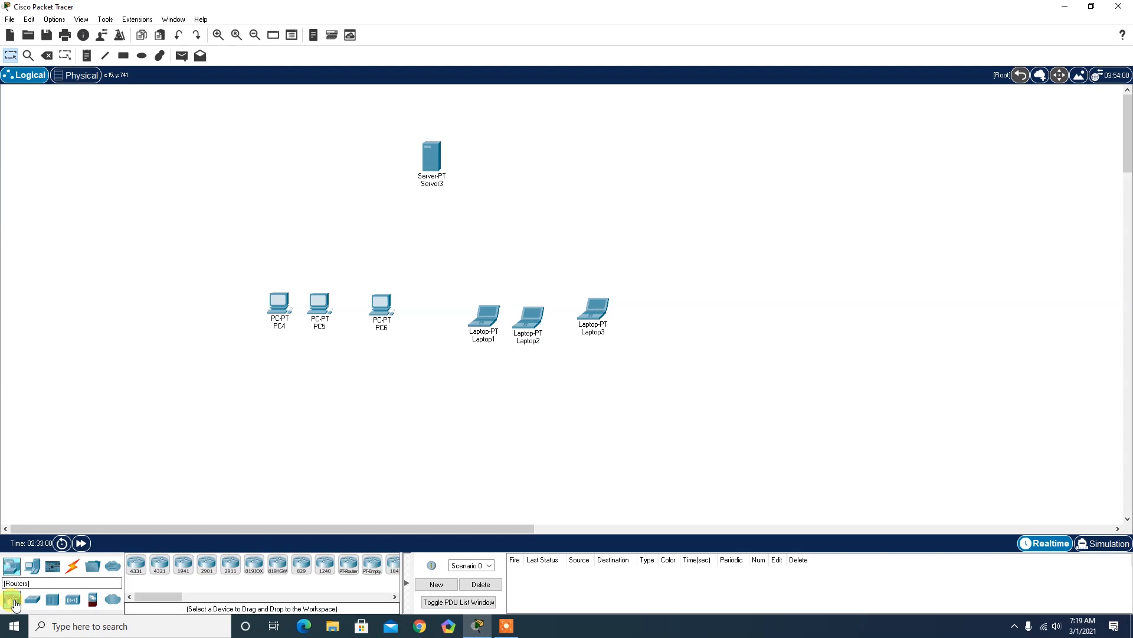
left_click(34, 600)
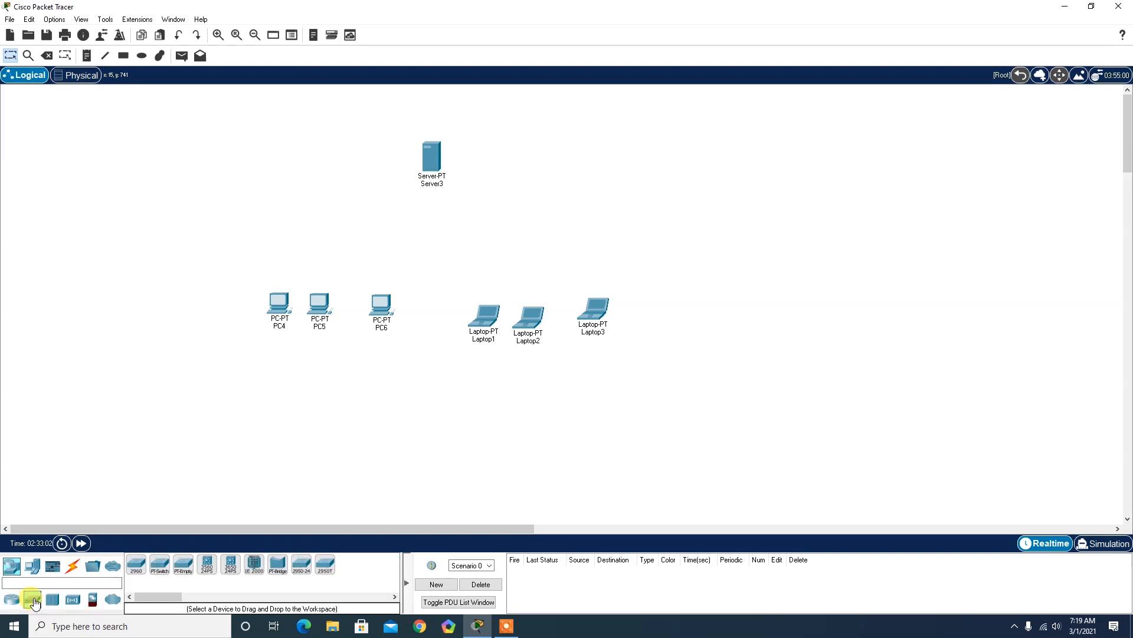
left_click(137, 572)
left_click(433, 248)
Move all six PCs and laptops lower together and shift the switch slightly down to spread out the topology.
left_click_drag(214, 295, 640, 344)
left_click_drag(526, 323, 523, 377)
left_click(530, 304)
left_click_drag(423, 249, 425, 262)
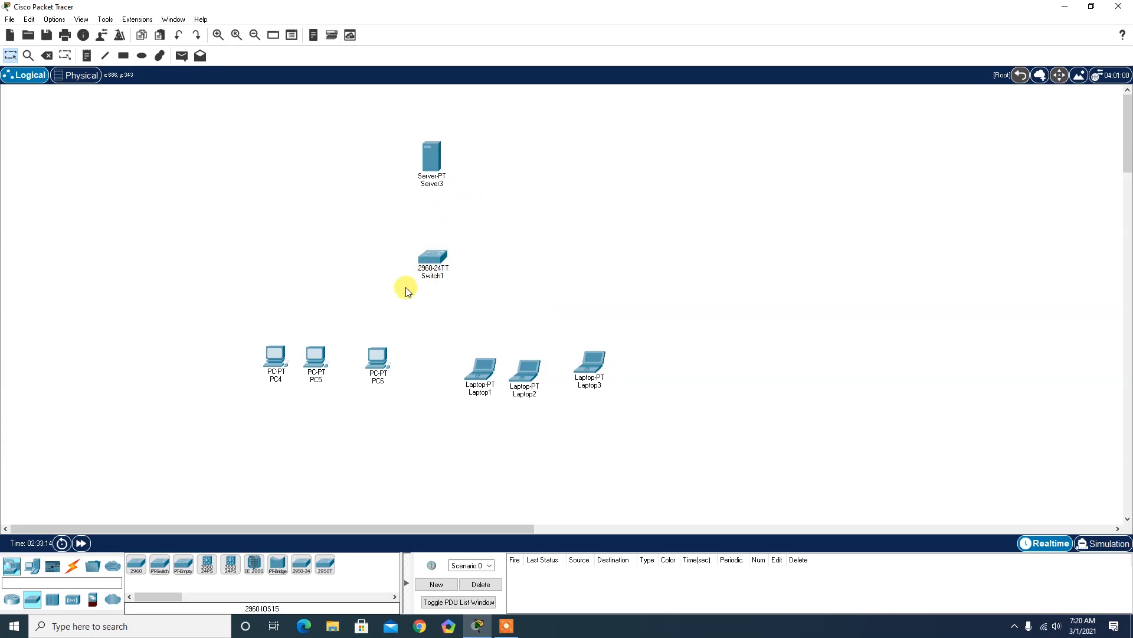
Connect the server to the 2960 switch with a copper straight-through cable.
left_click(72, 565)
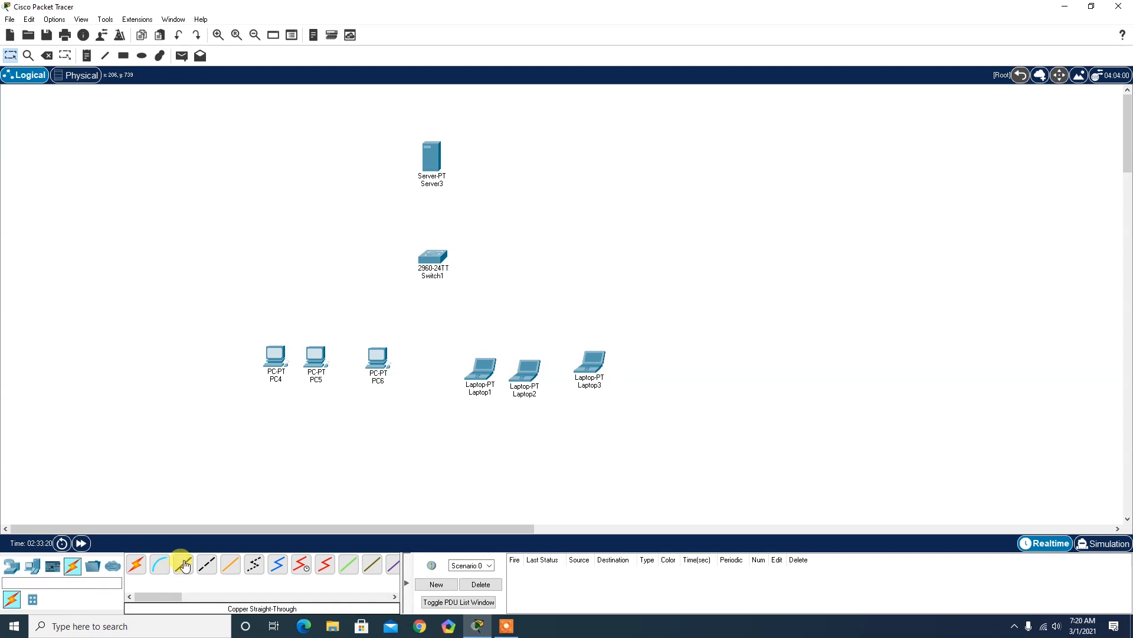
left_click(184, 565)
left_click(431, 156)
left_click(458, 160)
left_click(429, 260)
left_click(449, 281)
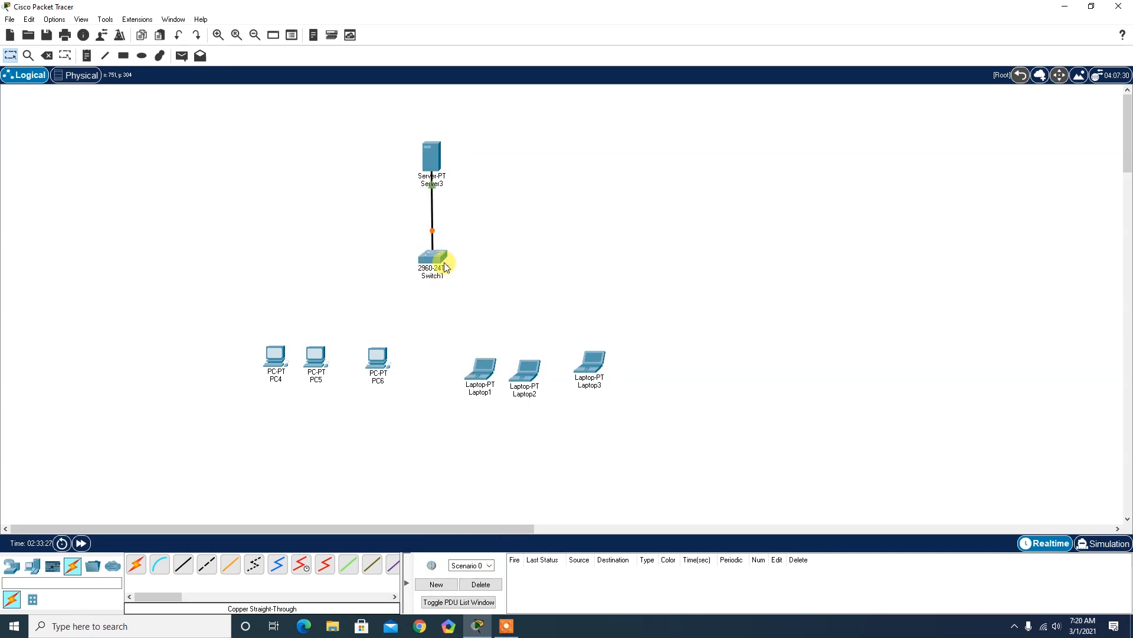
left_click(445, 258)
left_click(313, 305)
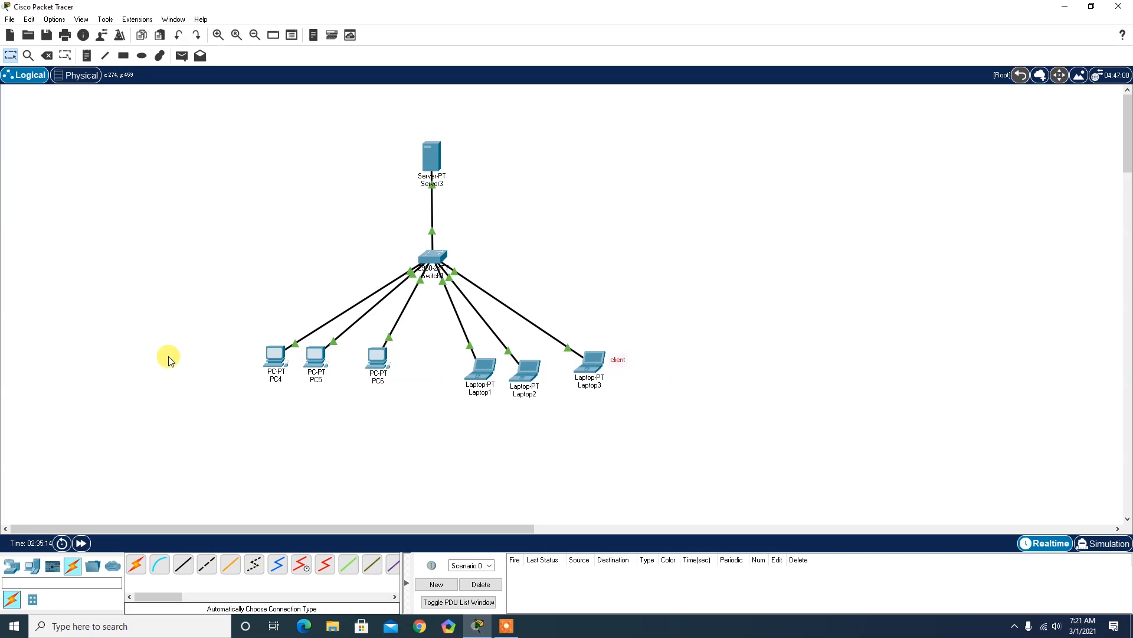
Set PC4's IPv4 configuration to DHCP to request an address, and close its window.
left_click(277, 351)
left_click(454, 128)
left_click(427, 159)
left_click(395, 194)
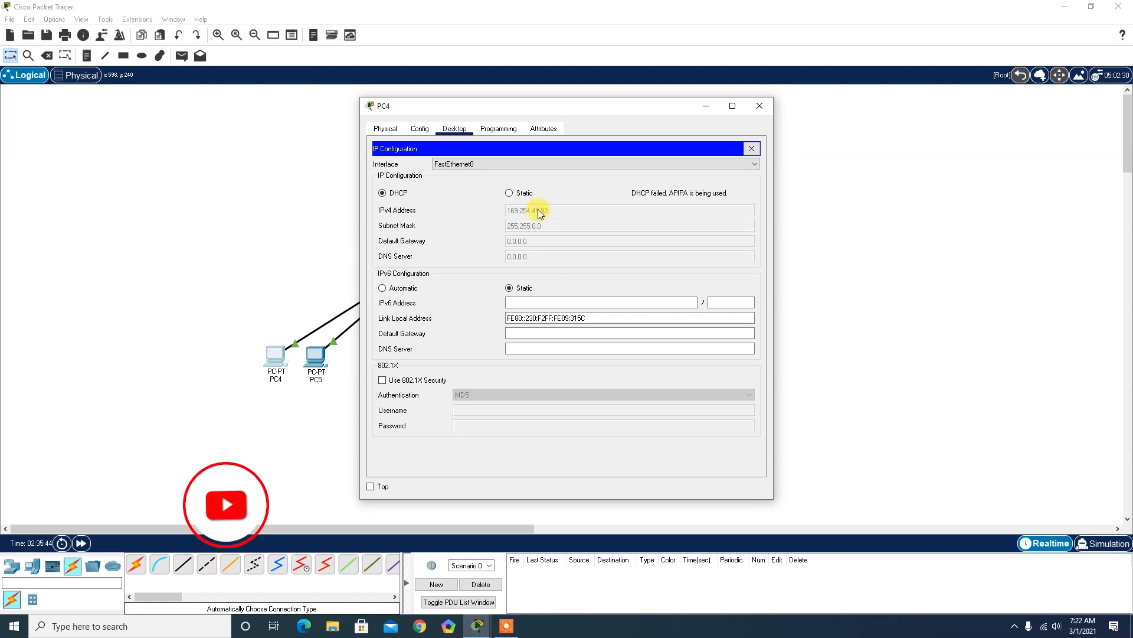
left_click(760, 105)
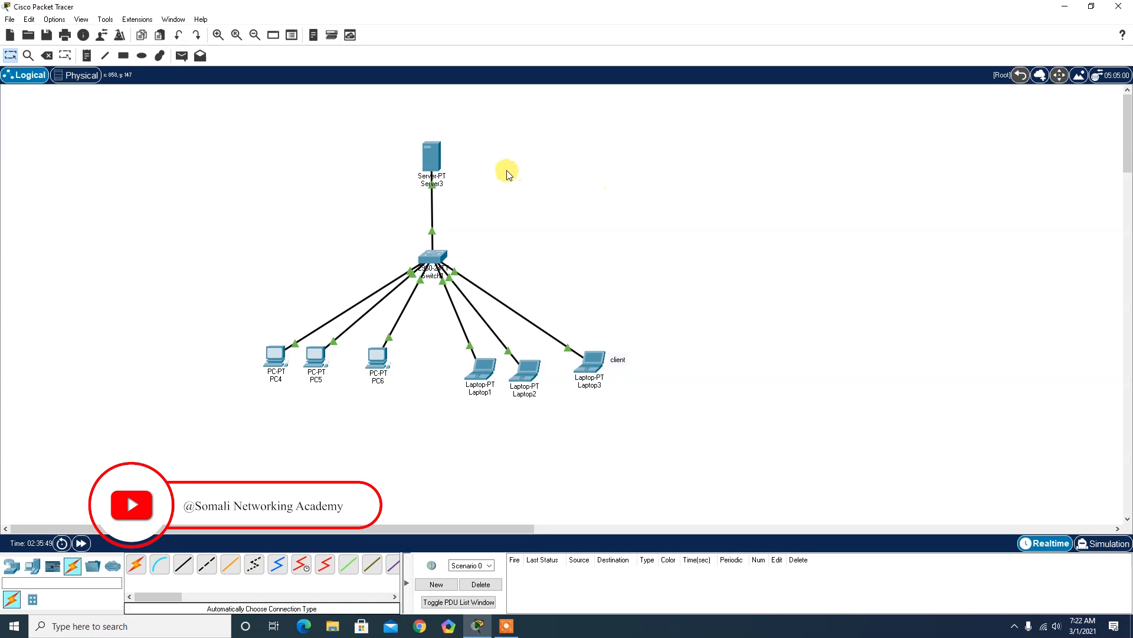
Add a note reading 172.16.0.0/16 beside the server.
key("n")
left_click(473, 167)
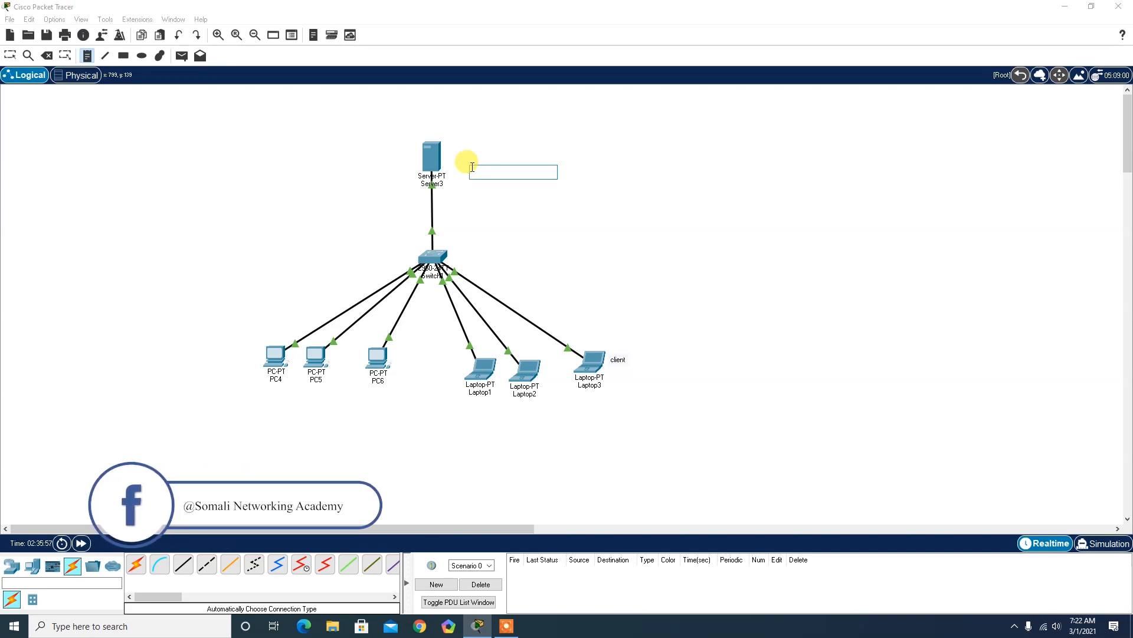
type("172.16")
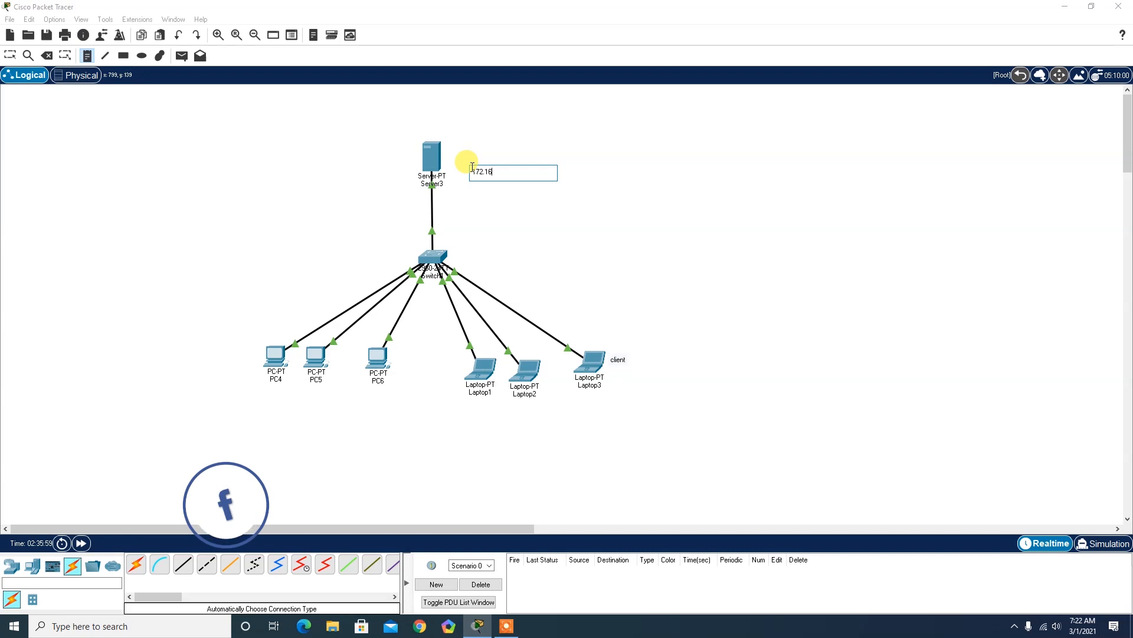
type(".0.0/16")
left_click(488, 192)
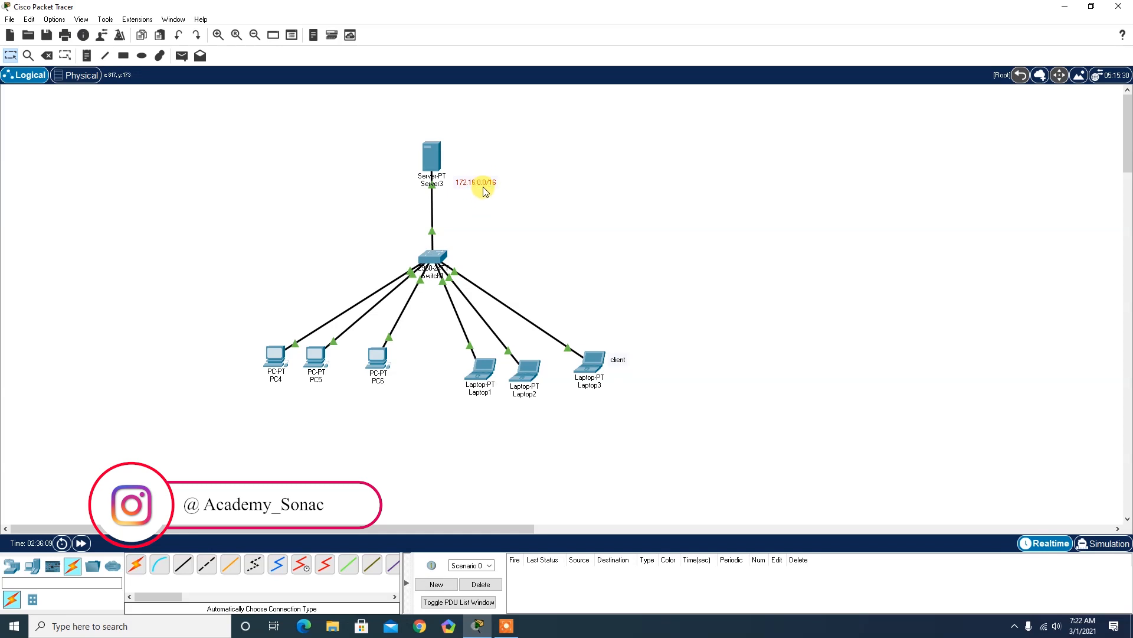
mouse_move(440, 158)
left_click_drag(233, 319, 683, 418)
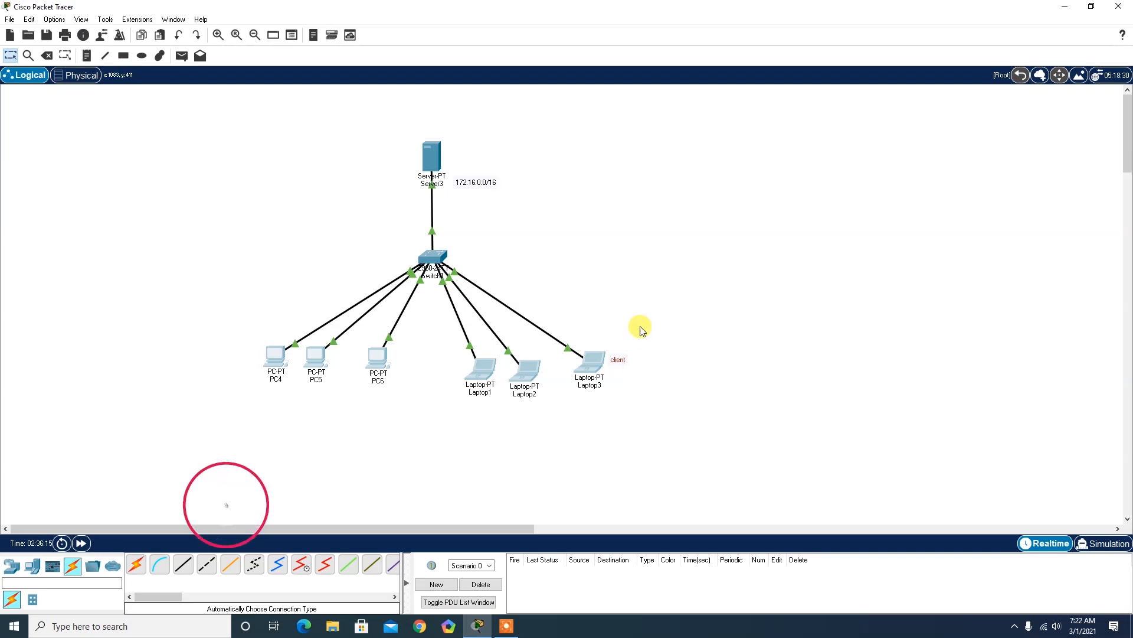
left_click(634, 301)
Open the server's IP configuration beside the topology and select static IPv4 addressing.
left_click(428, 157)
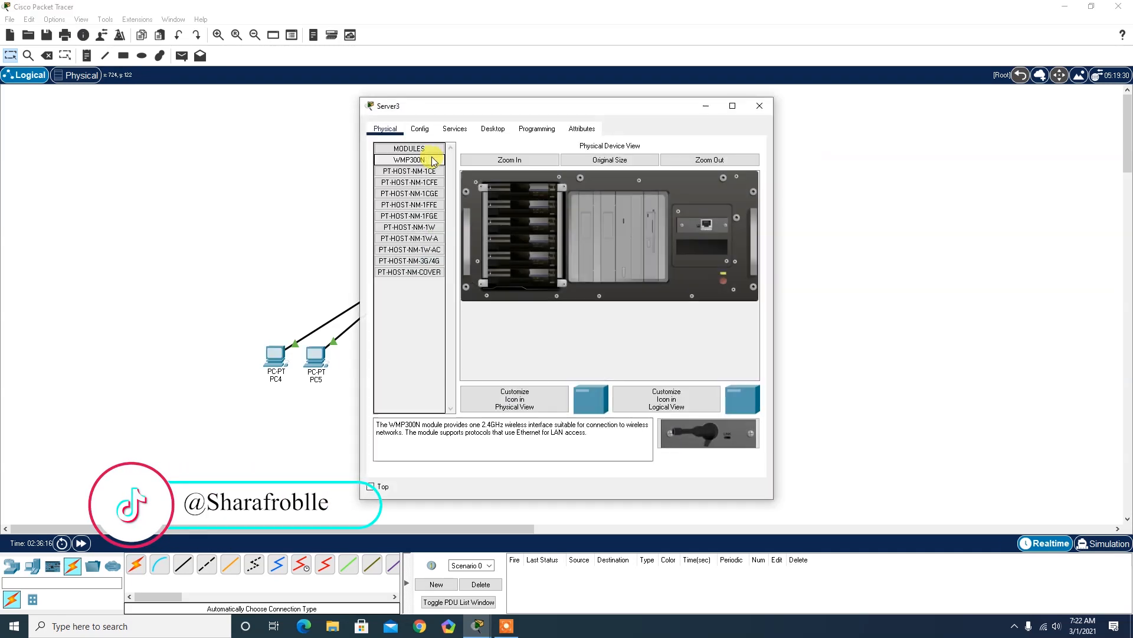
left_click(495, 129)
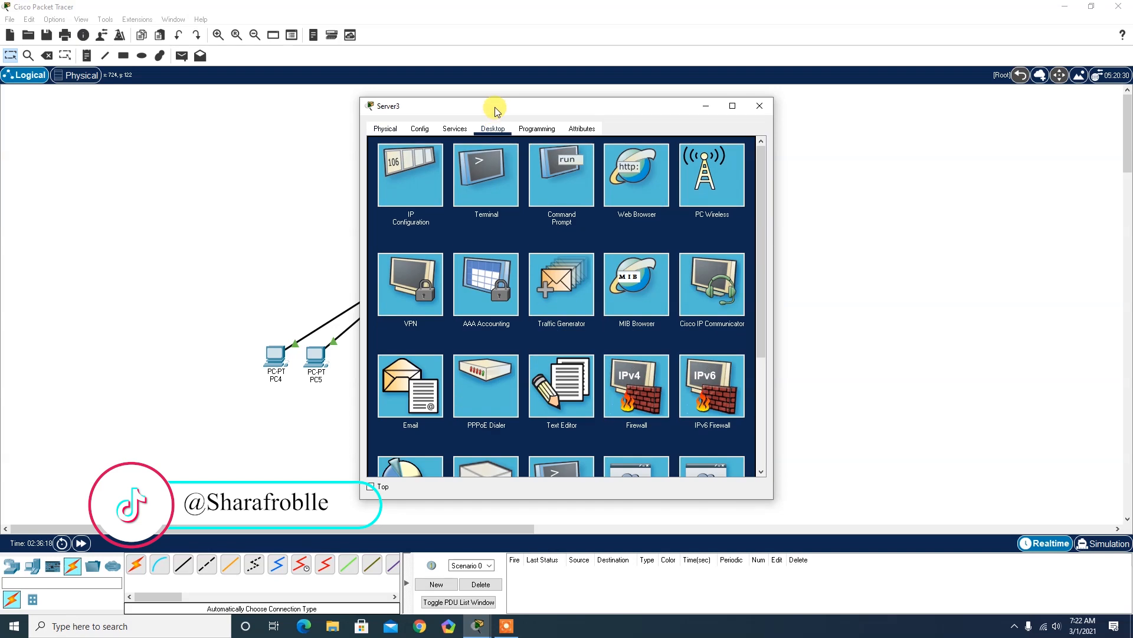
left_click_drag(487, 106, 734, 104)
left_click(657, 170)
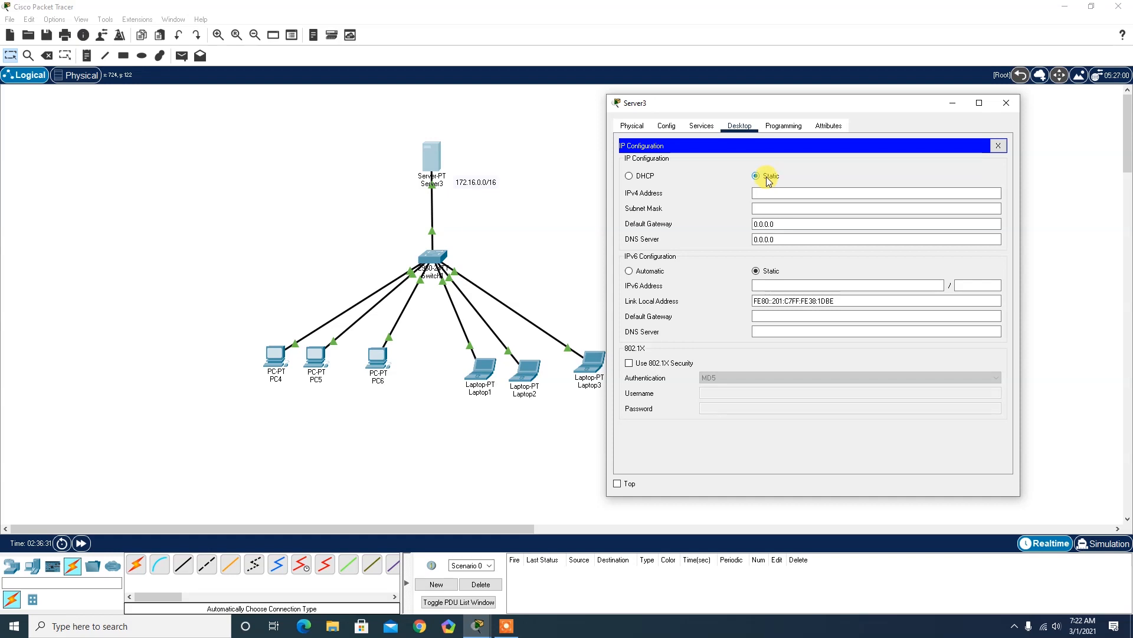
left_click(642, 180)
left_click(757, 178)
Try to assign 172.16.0.0 as the server's static IPv4 address.
left_click(768, 195)
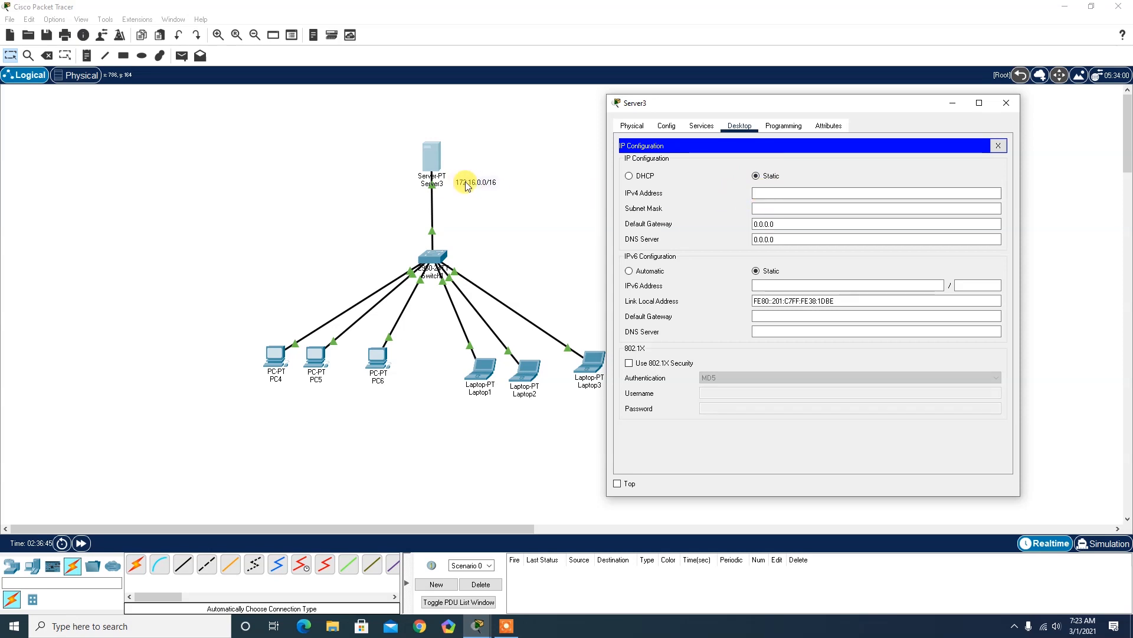
type("172.16.0.0")
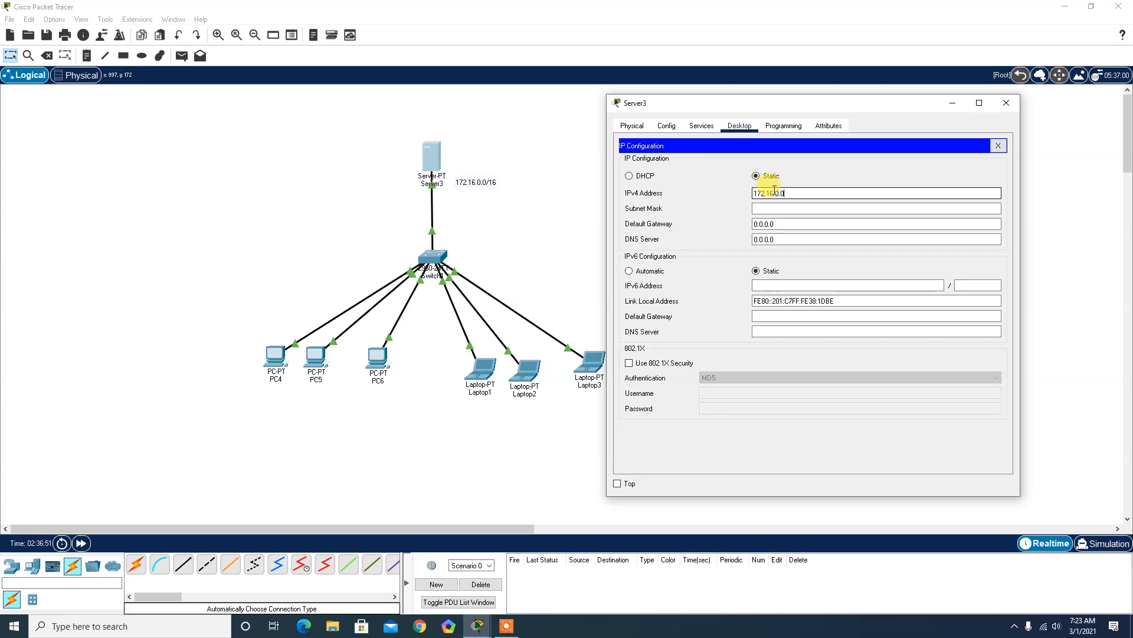
left_click(781, 208)
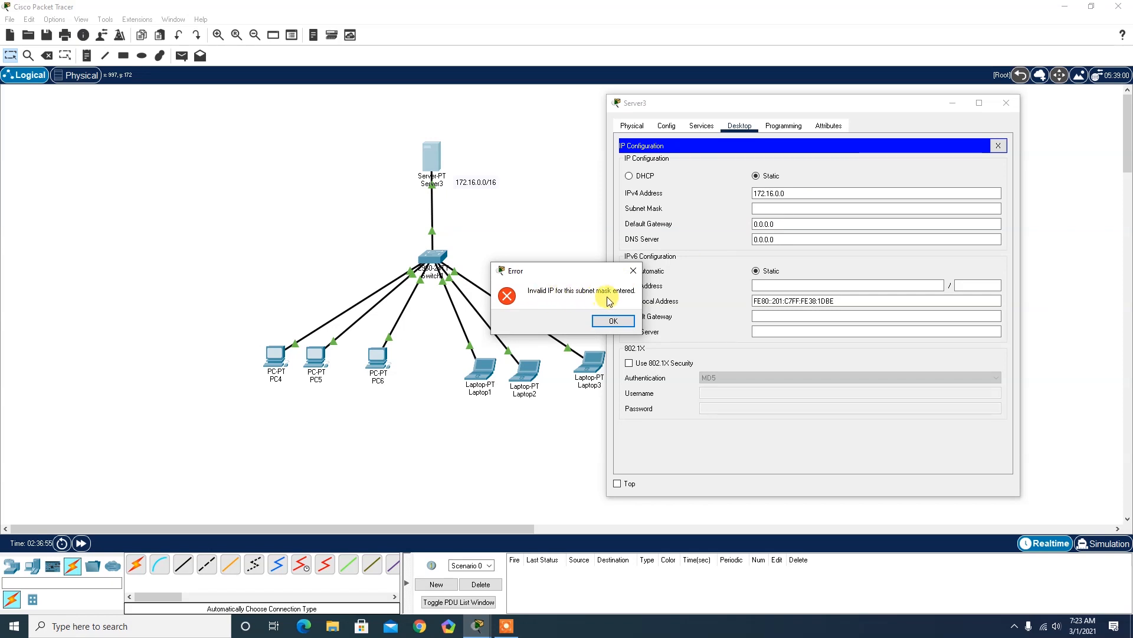
left_click(629, 275)
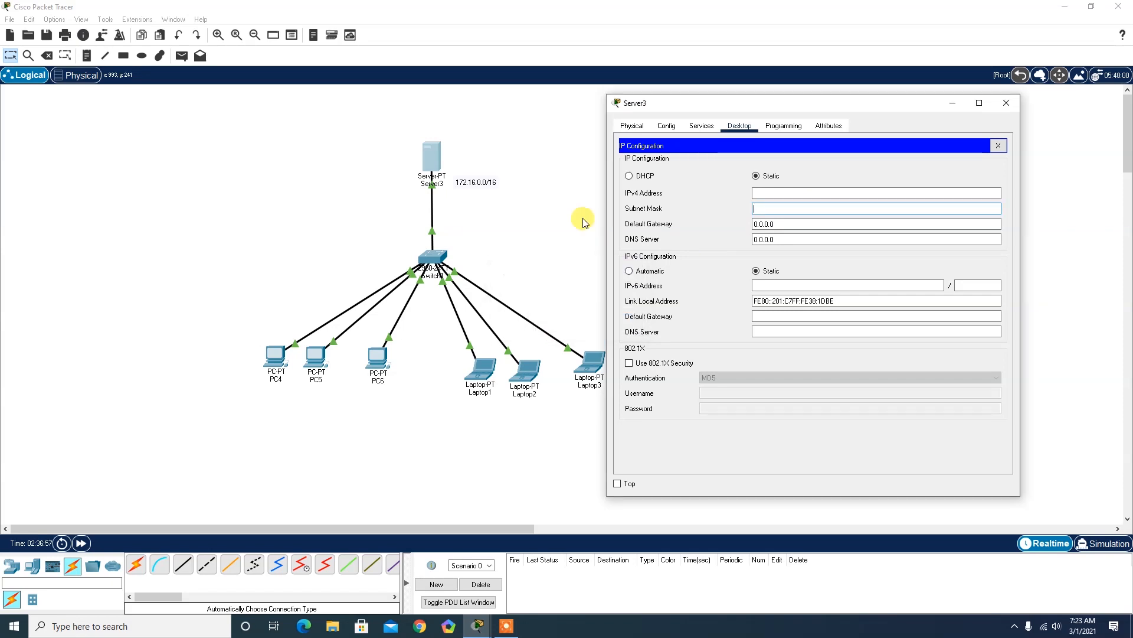
Assign the server the static IPv4 address 172.16.0.1 with subnet mask 255.255.0.0, and close its IP configuration.
left_click(774, 193)
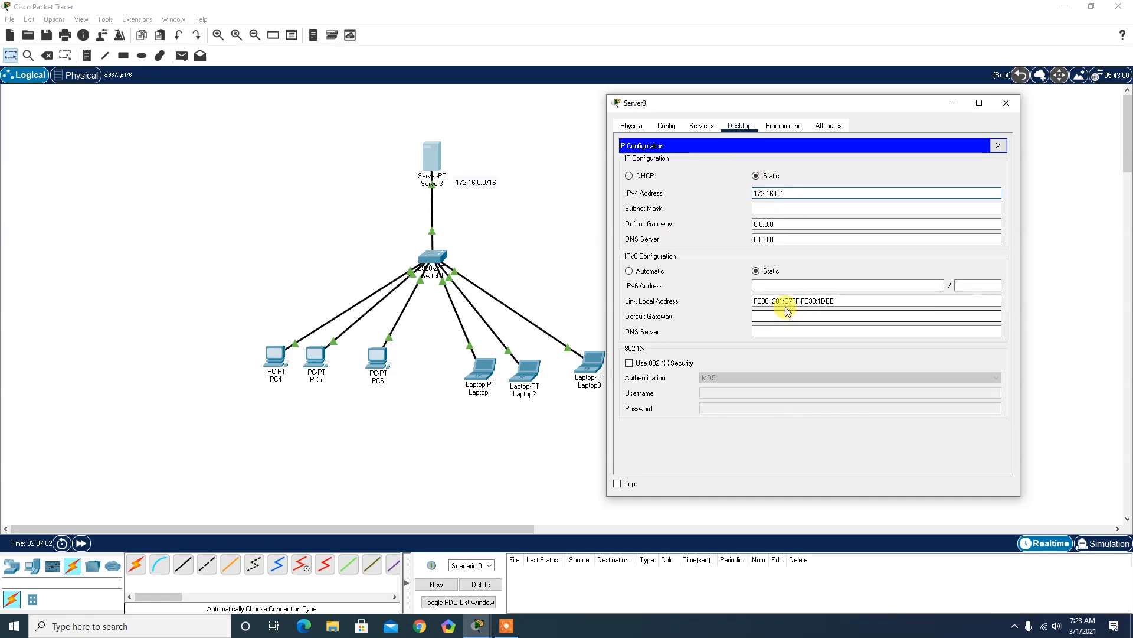
left_click(790, 204)
left_click_drag(790, 209, 700, 203)
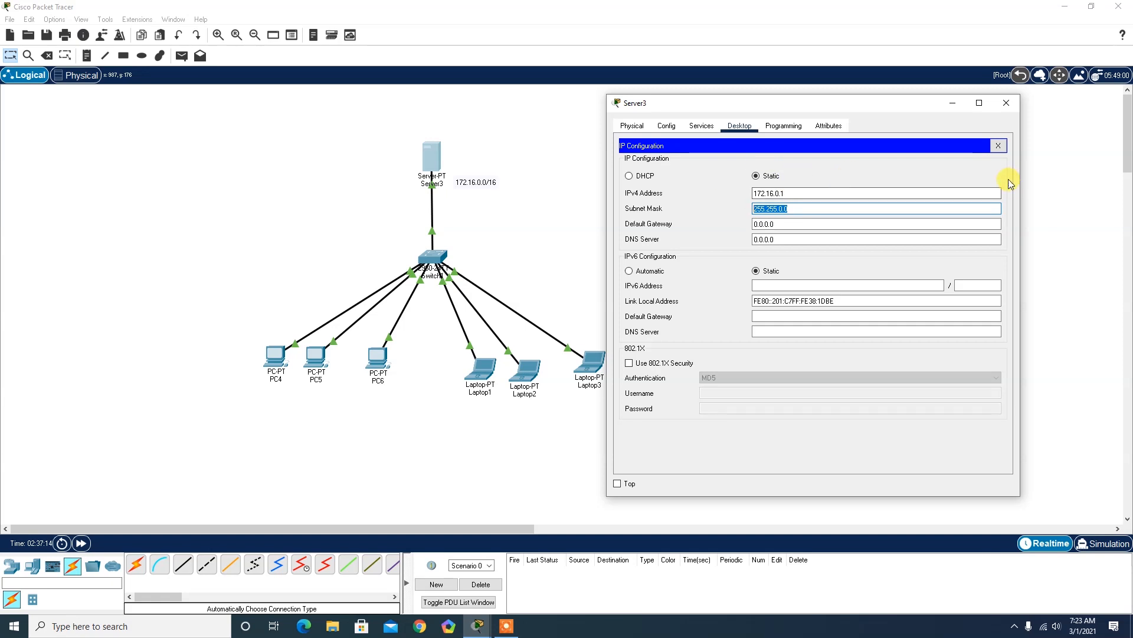
left_click(998, 146)
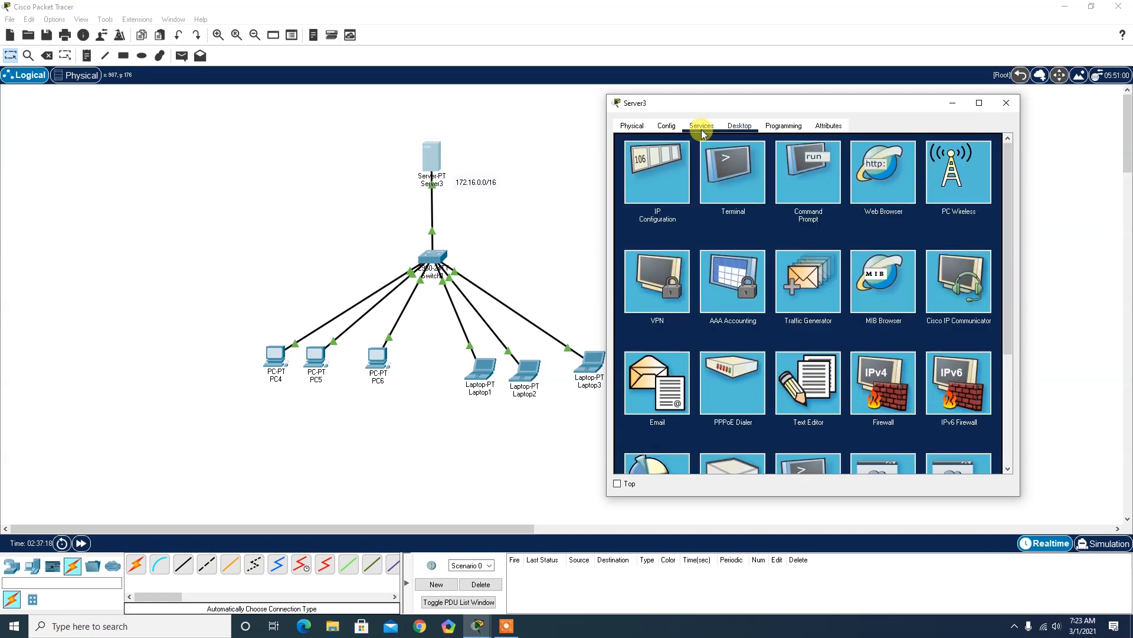
Open the server's DHCP service settings and turn the service on for FastEthernet0.
left_click(702, 127)
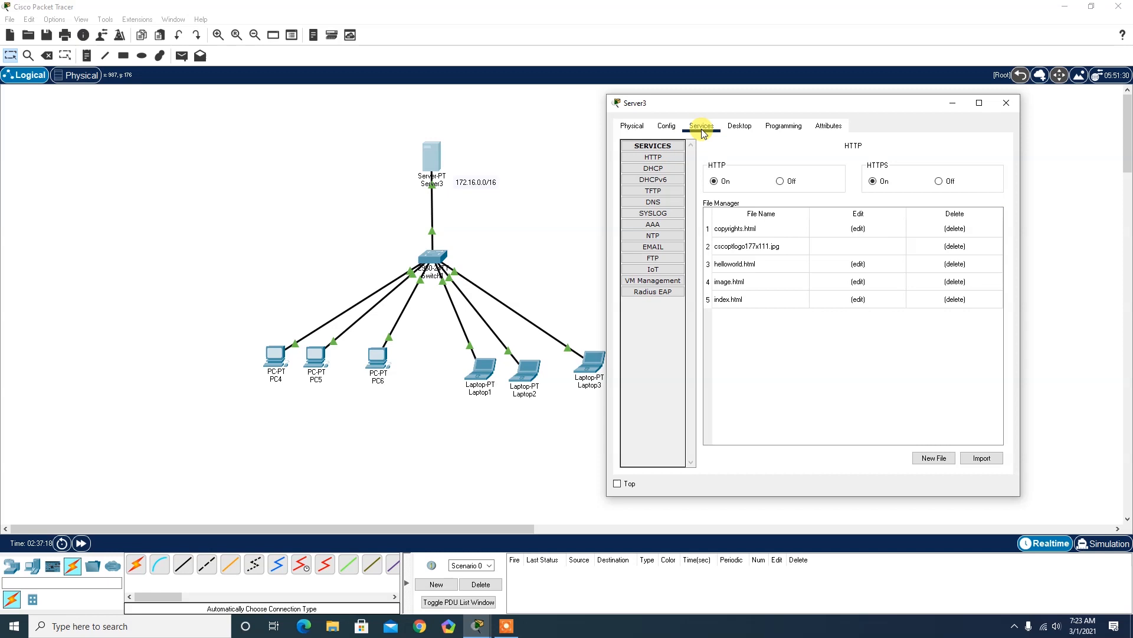
left_click(658, 168)
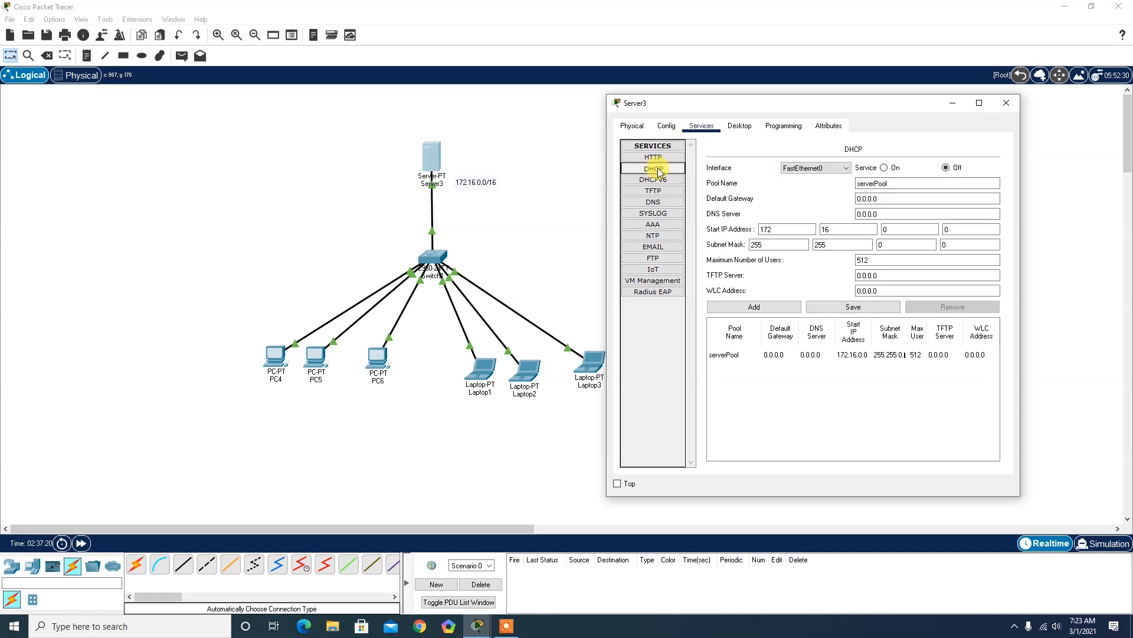
left_click(887, 169)
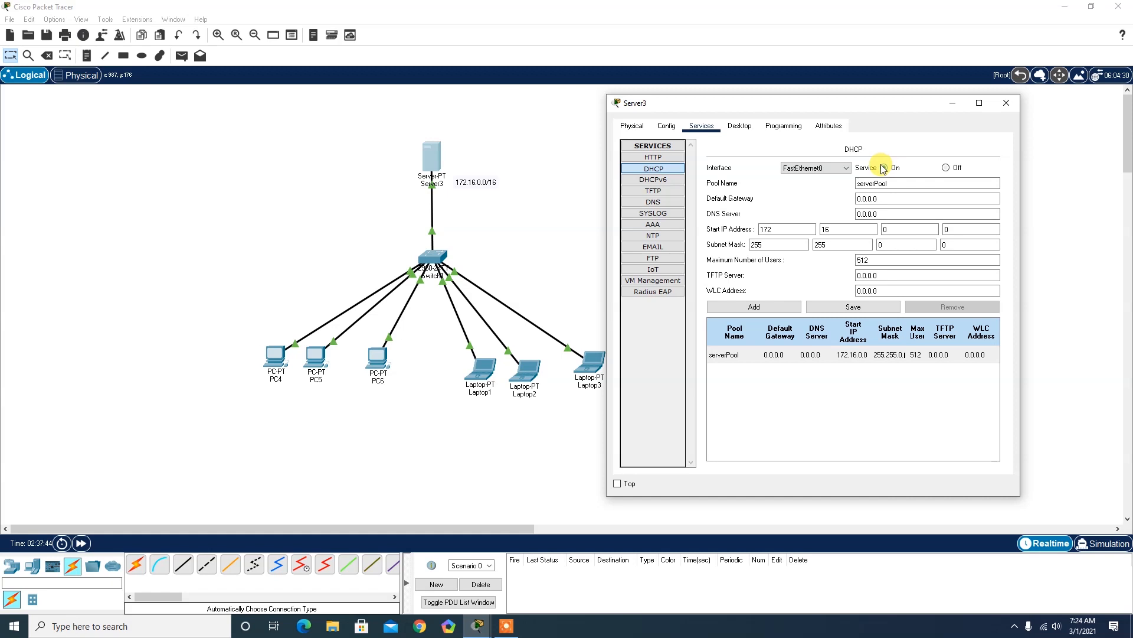
Set the serverPool default gateway to 172.16.0.1 and its DNS server to 8.8.8.8.
left_click_drag(889, 186, 848, 187)
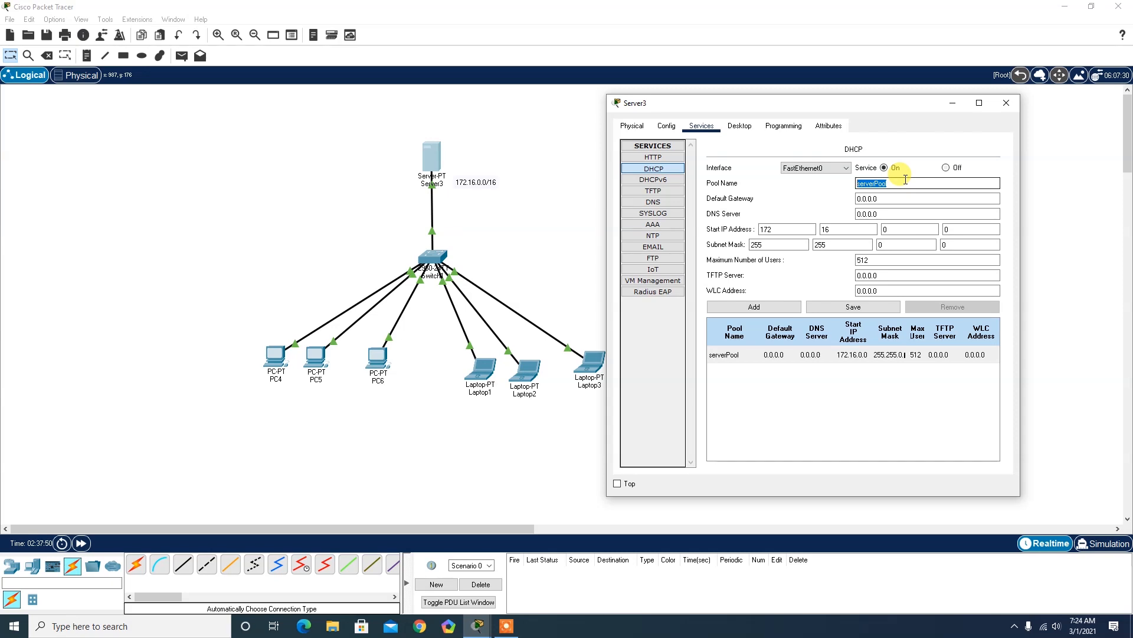
key("Tab")
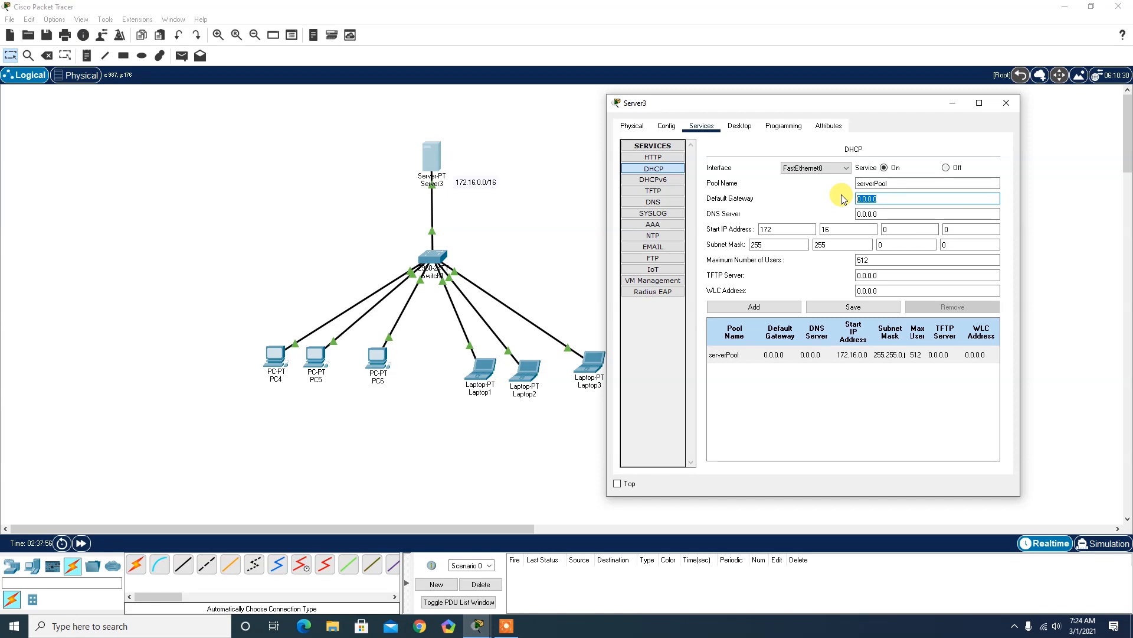
type("172.16.0.1")
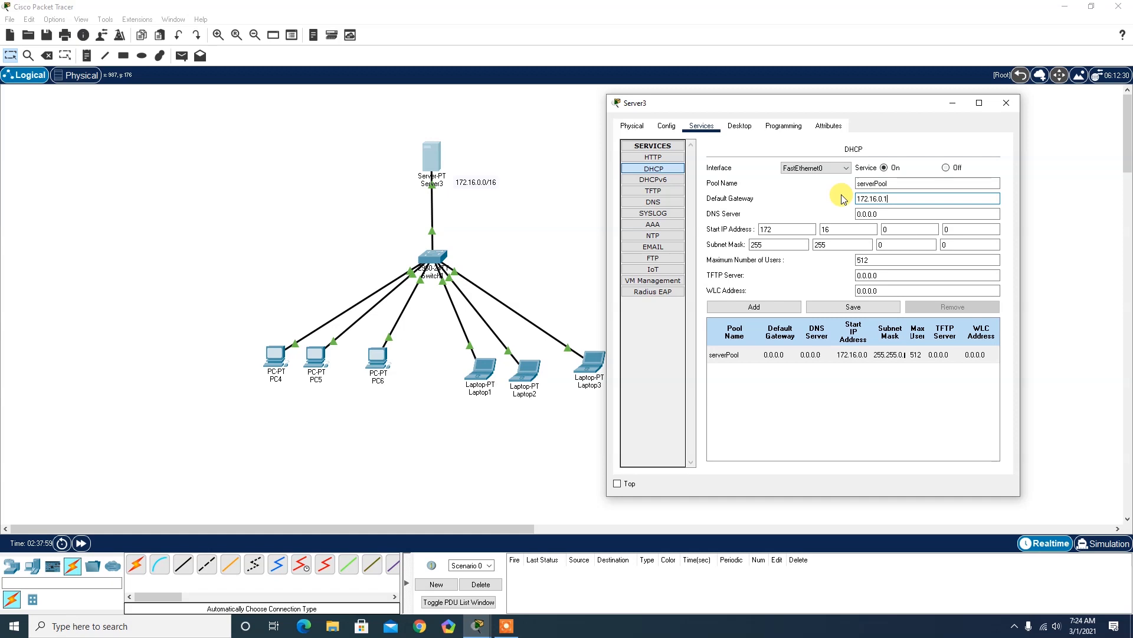
left_click_drag(891, 214, 781, 218)
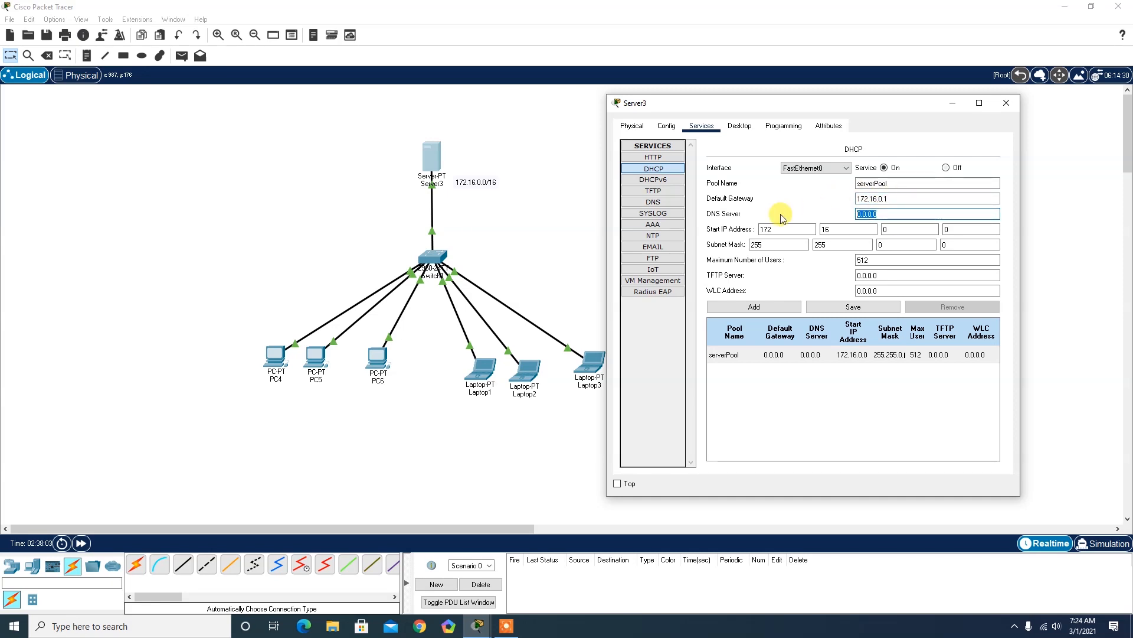
left_click_drag(901, 198, 827, 199)
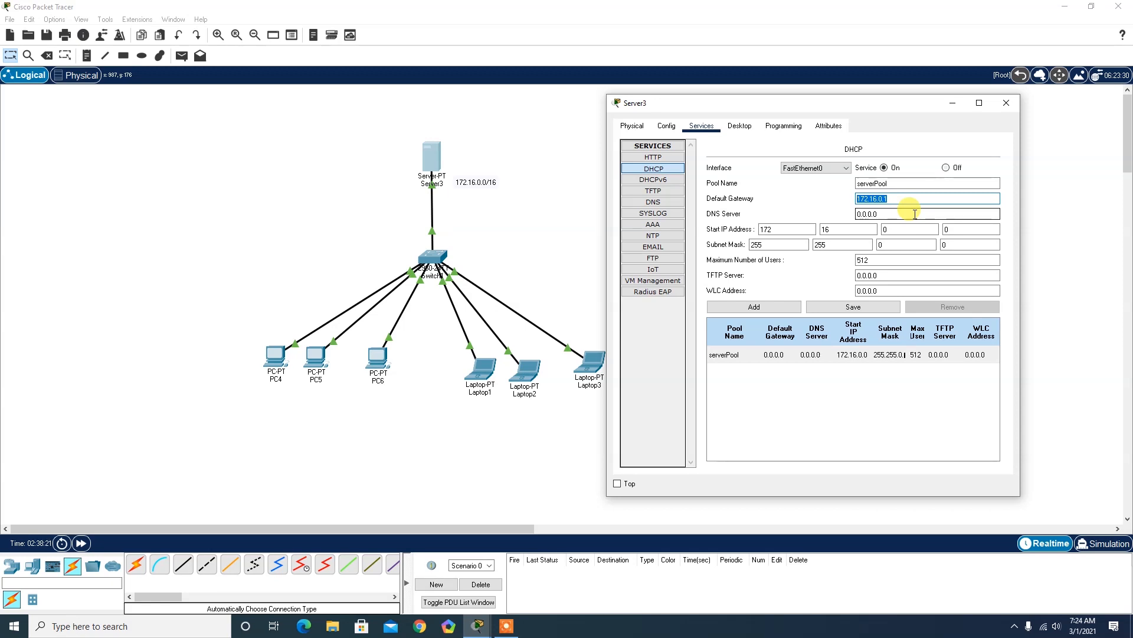
key("Tab")
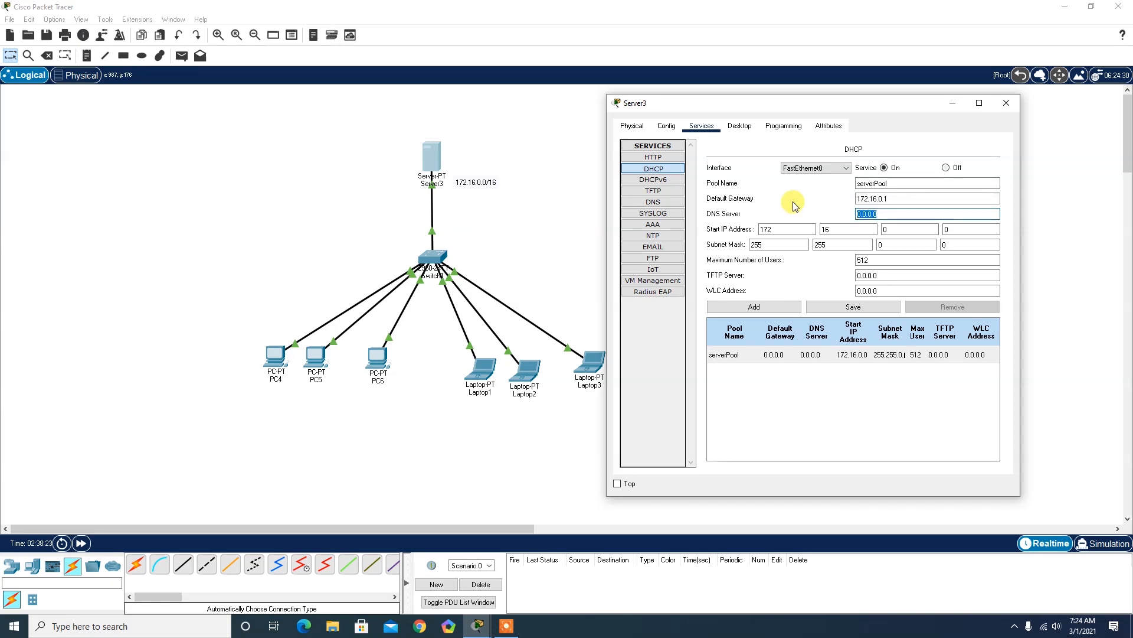
type("8.8.8.8")
left_click_drag(888, 213, 835, 216)
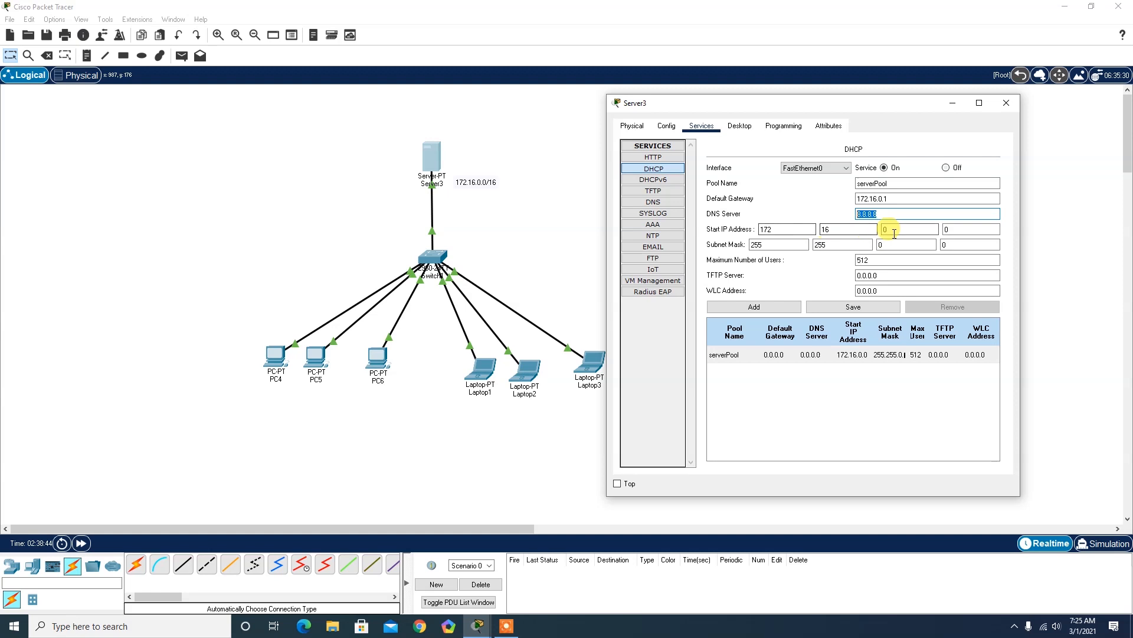
Check the pool's start address, subnet mask and remaining fields, comparing the mask with the server's own IP configuration.
left_click(964, 230)
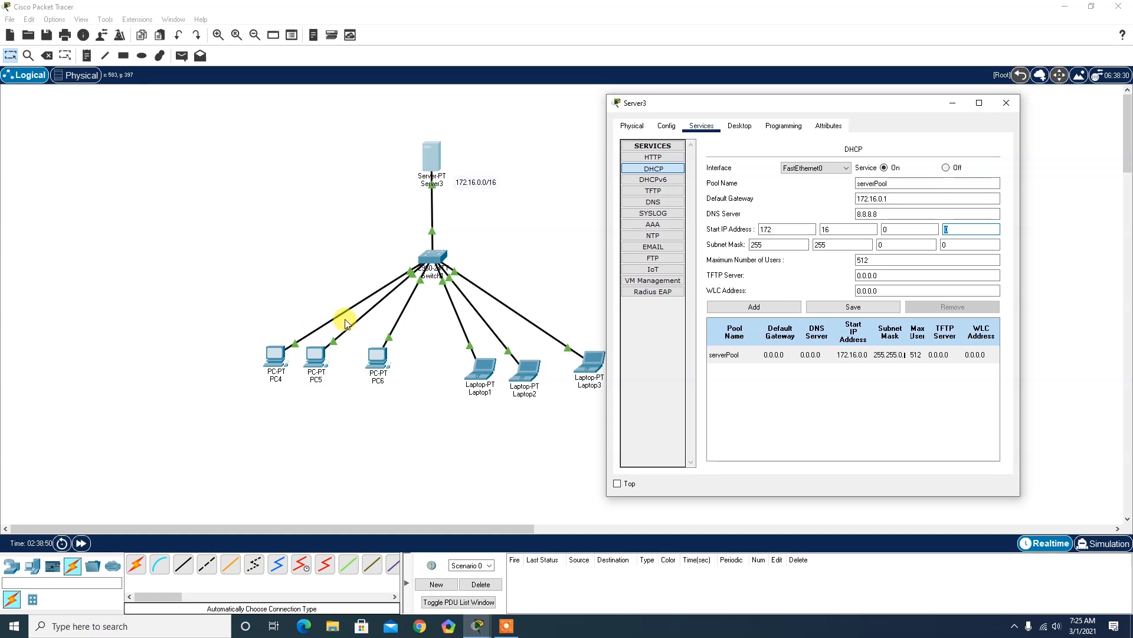
double_click(803, 245)
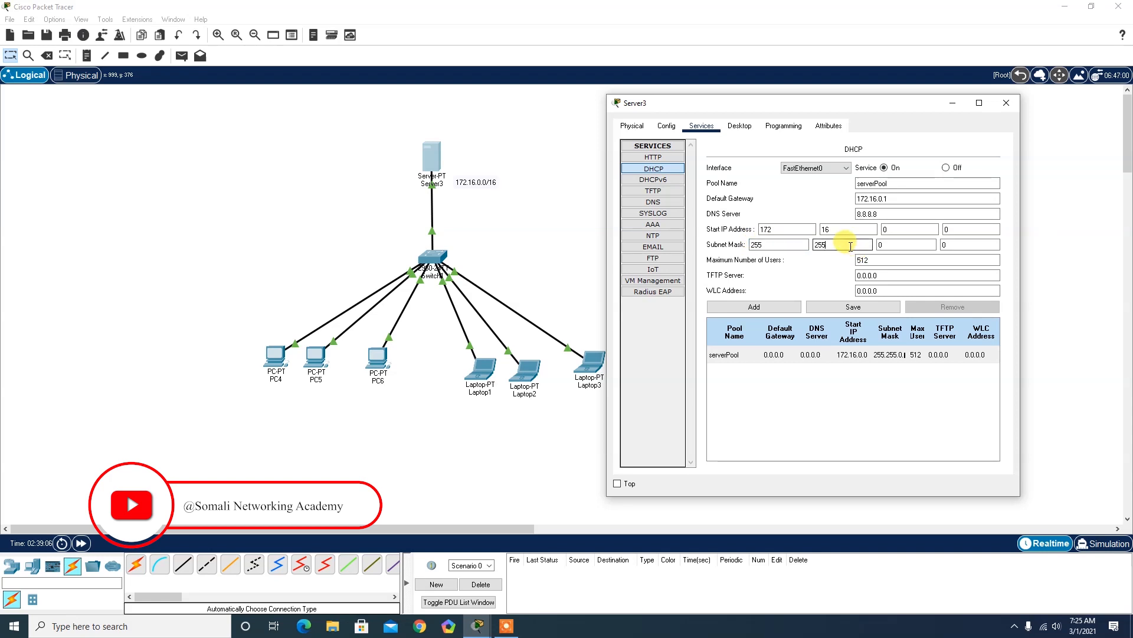
left_click(738, 127)
left_click_drag(792, 208, 734, 201)
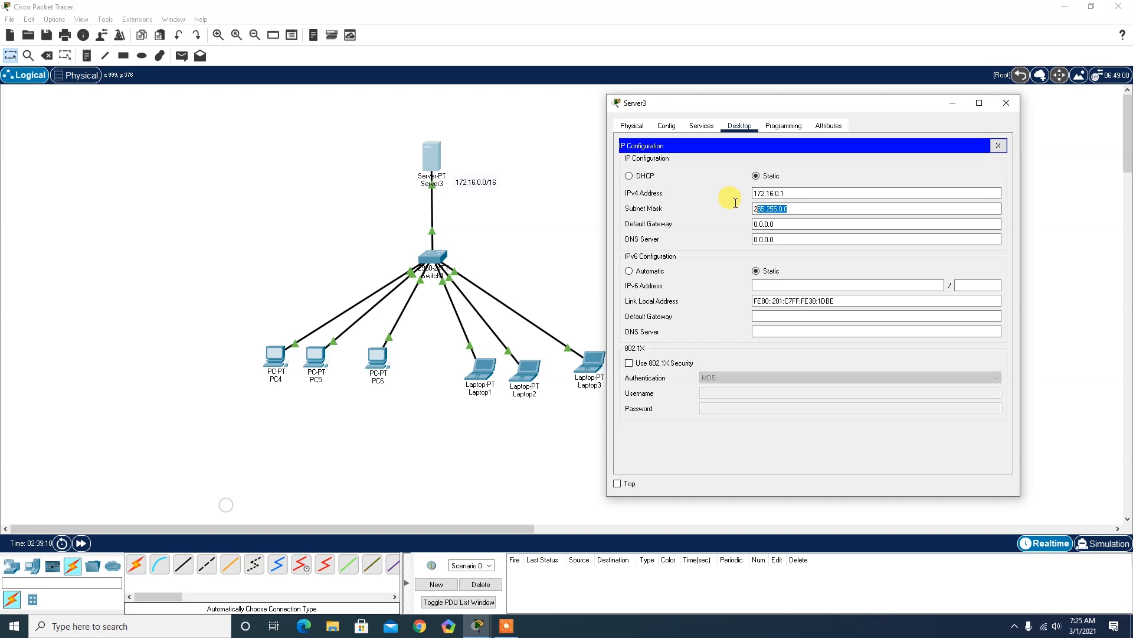
left_click(703, 126)
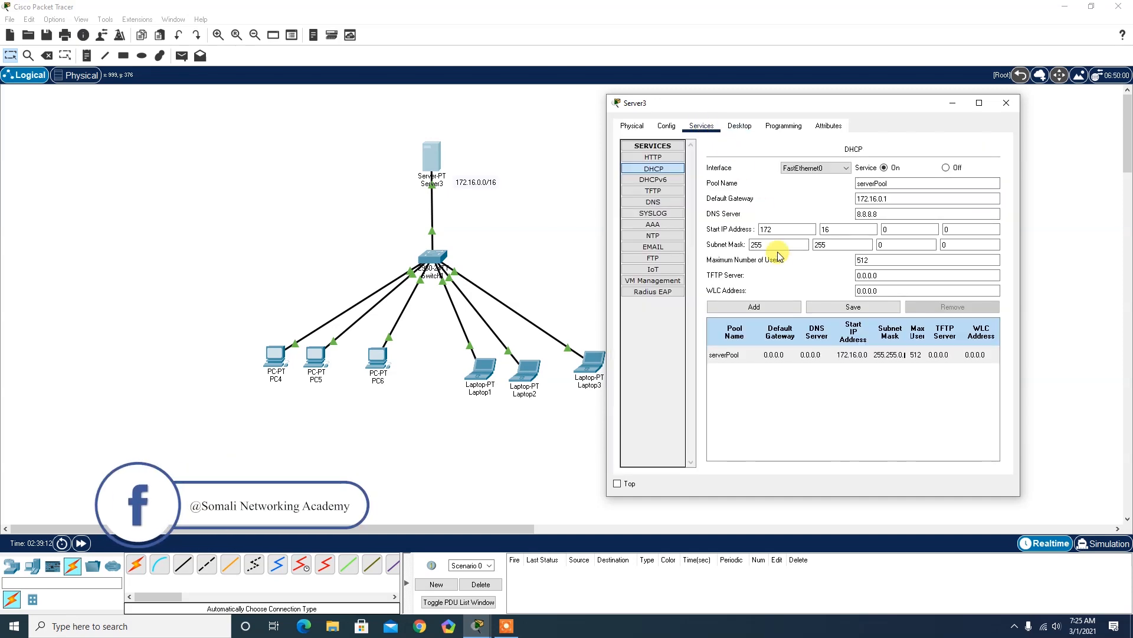
left_click_drag(886, 259, 860, 259)
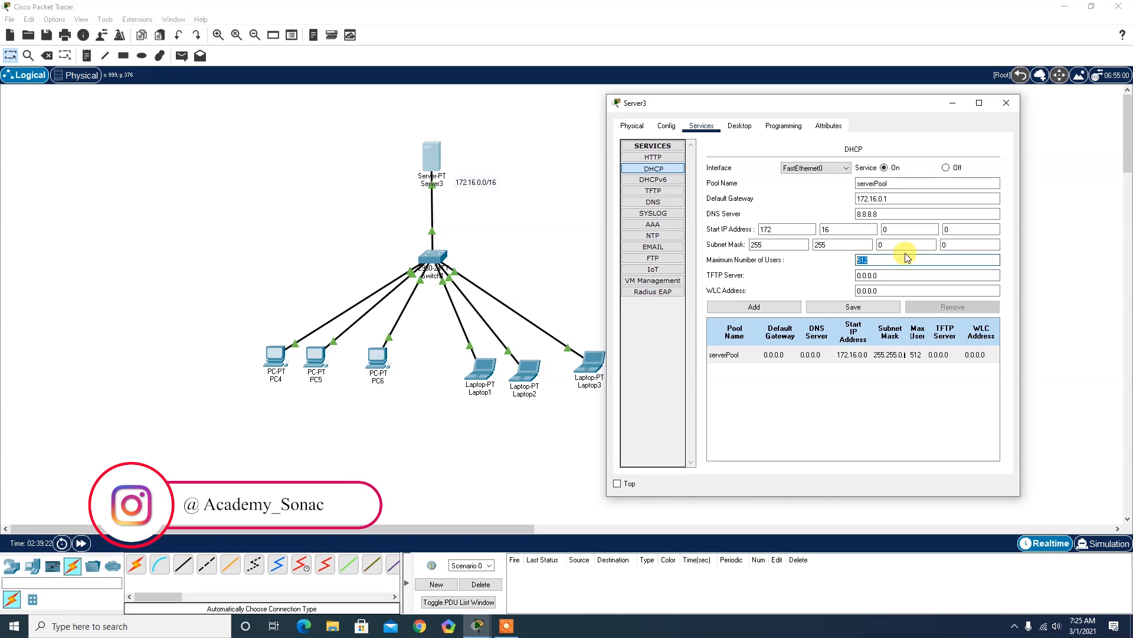
left_click_drag(892, 275, 805, 278)
left_click(886, 290)
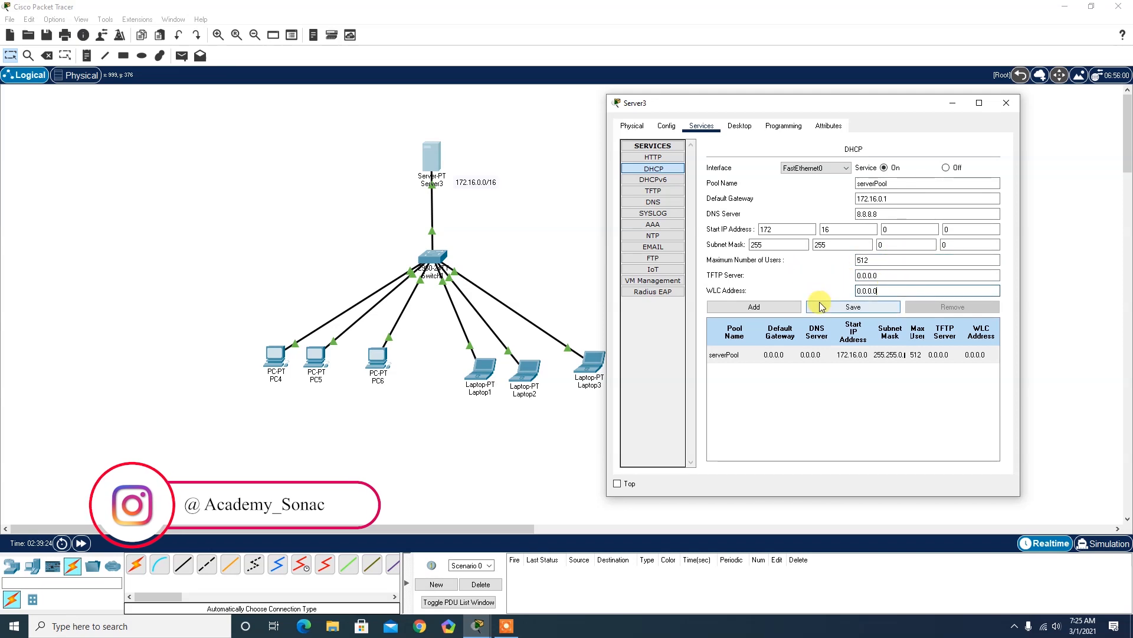
Save the changes to the serverPool DHCP pool and close the server's window.
left_click(839, 307)
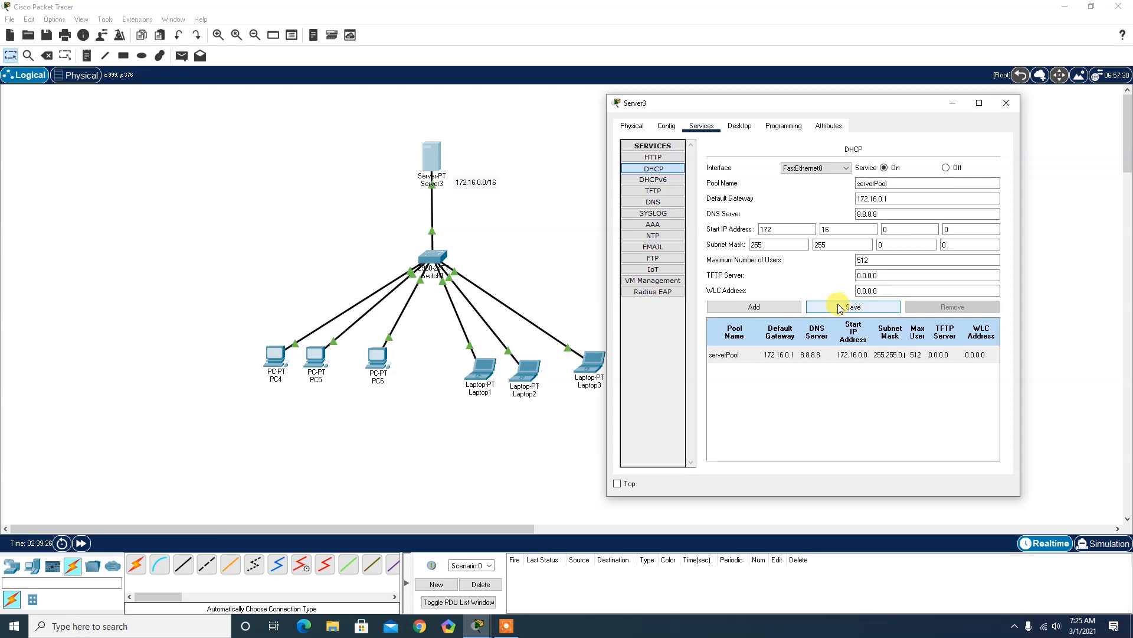
left_click(731, 355)
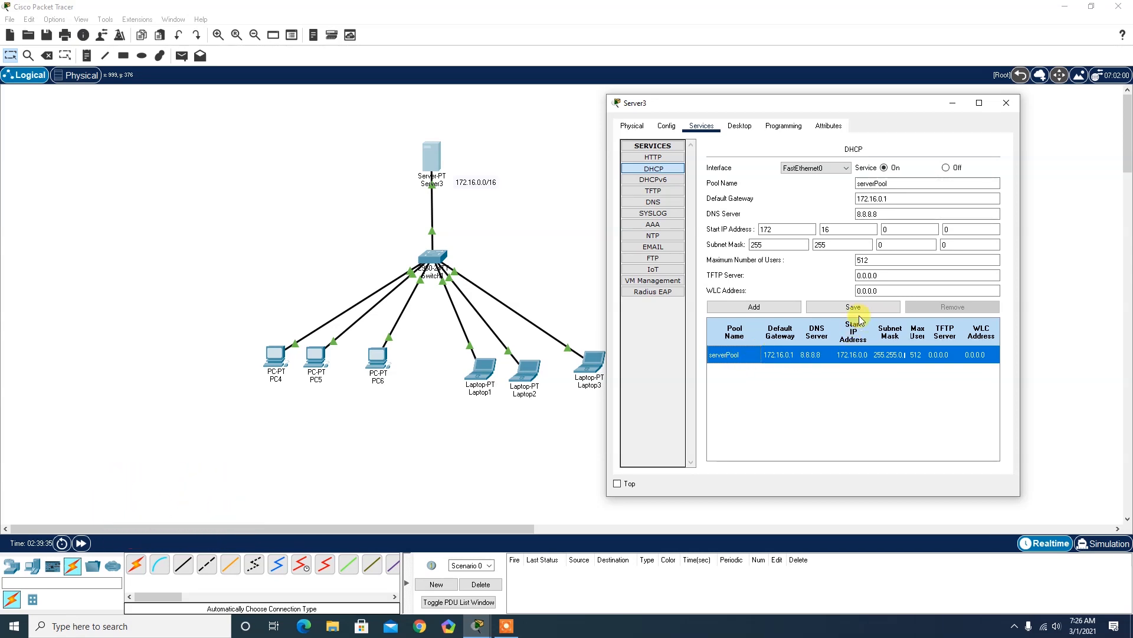
left_click(1007, 103)
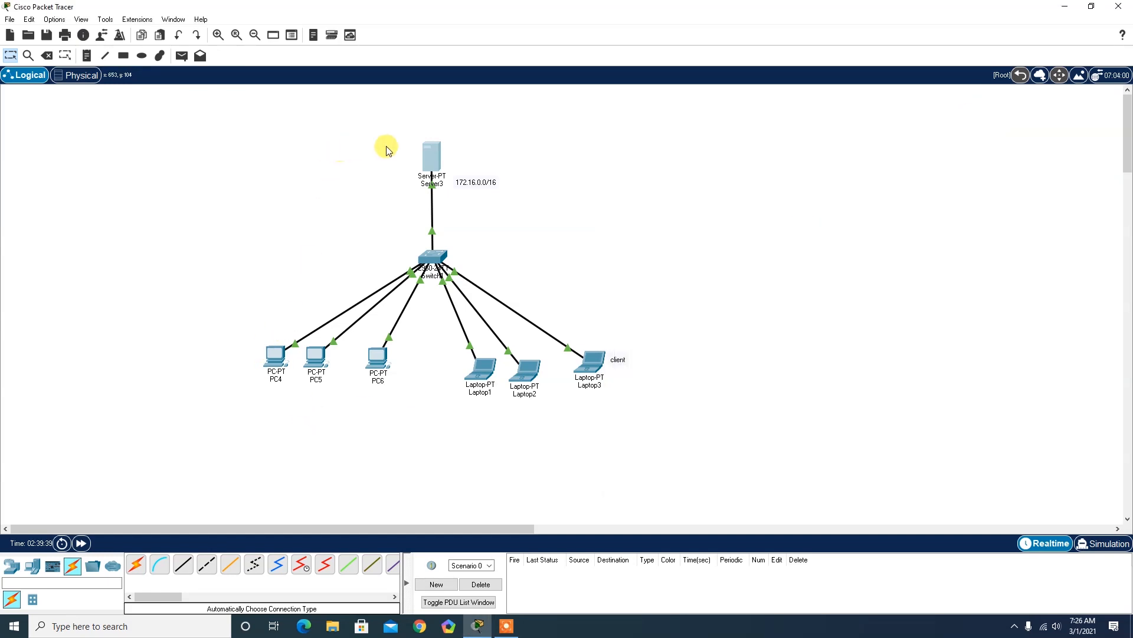
Renew PC4's DHCP lease by switching its IPv4 configuration to static and back to DHCP, and close its window.
left_click(274, 354)
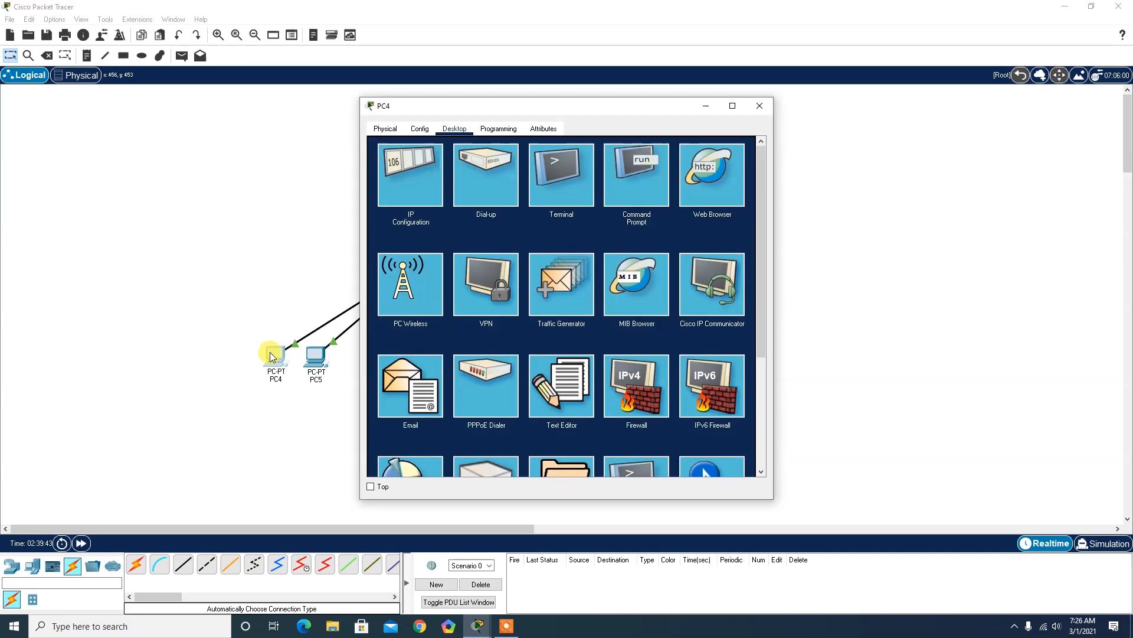
left_click(420, 163)
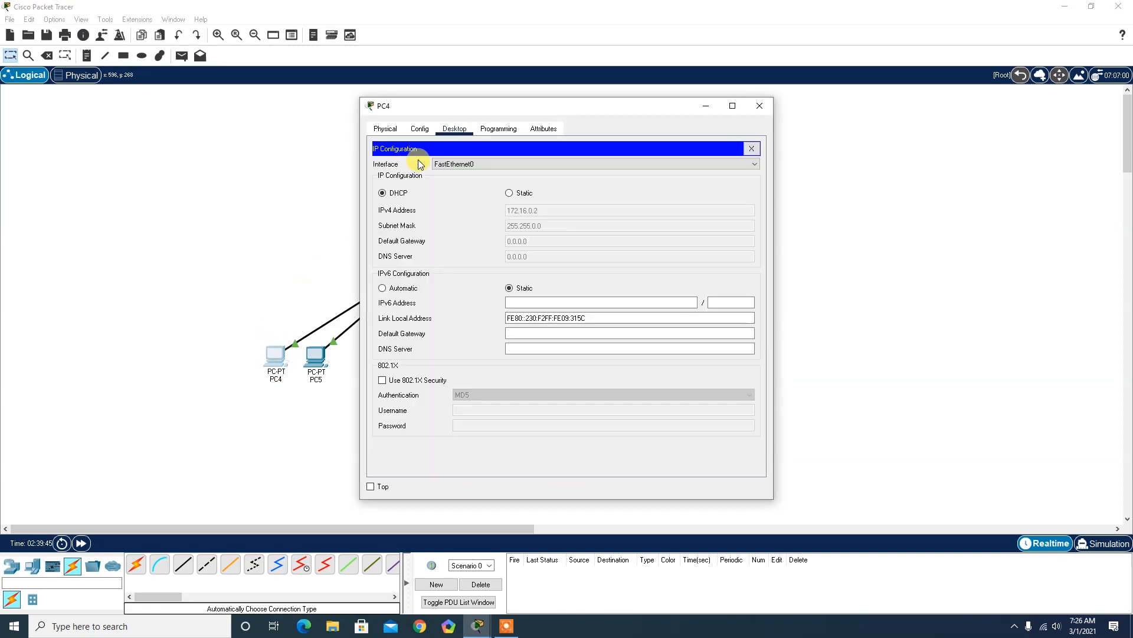
left_click(510, 193)
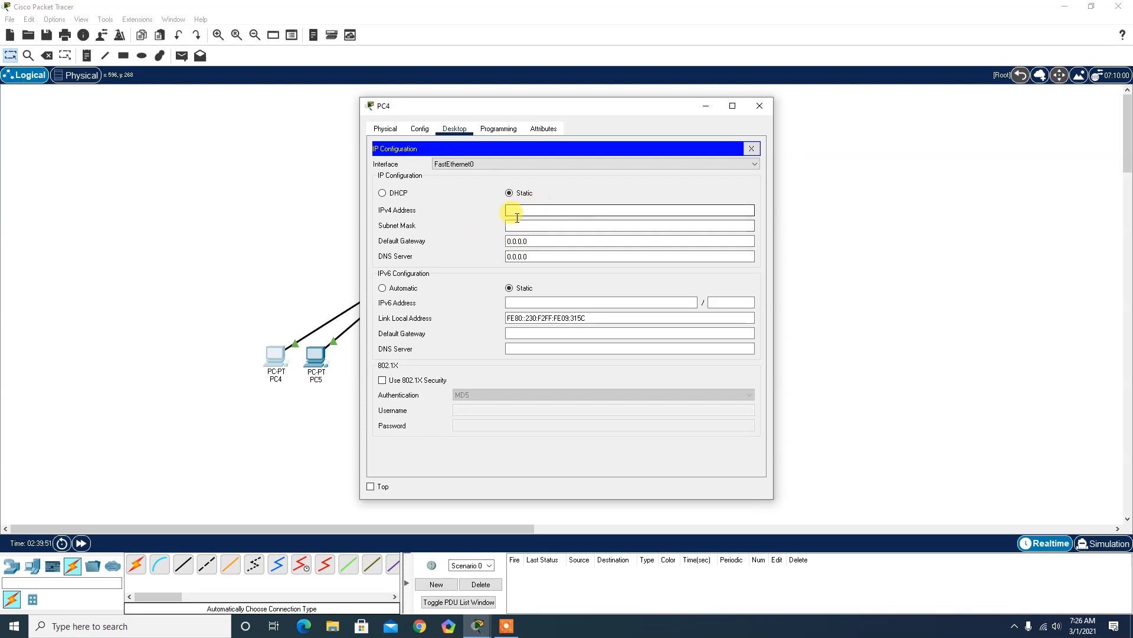
left_click(394, 197)
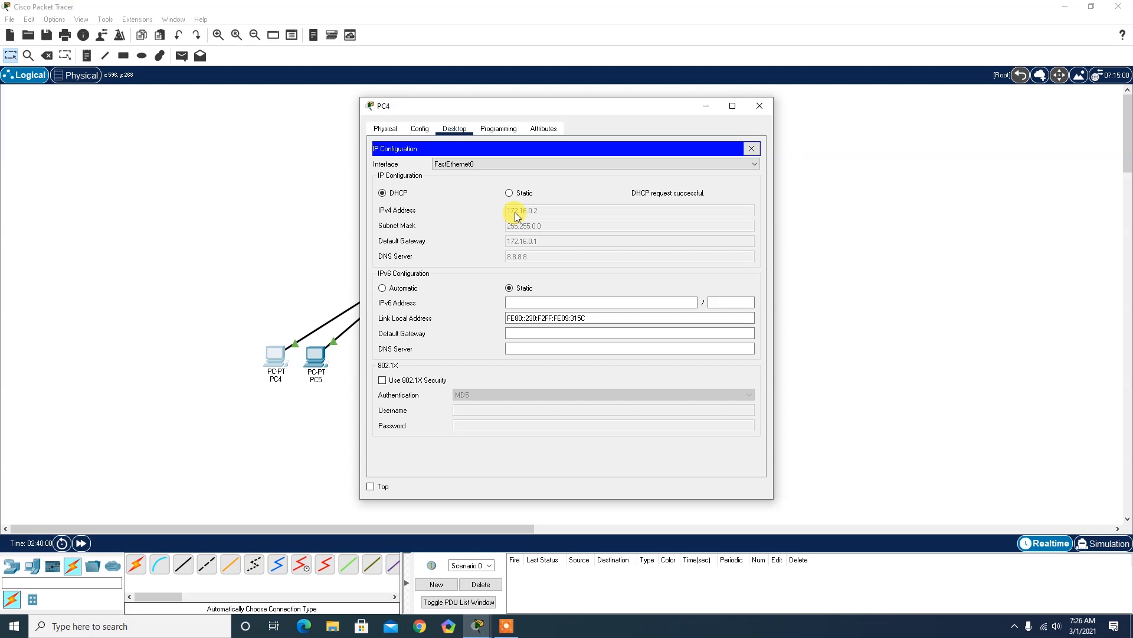
left_click_drag(500, 114, 638, 110)
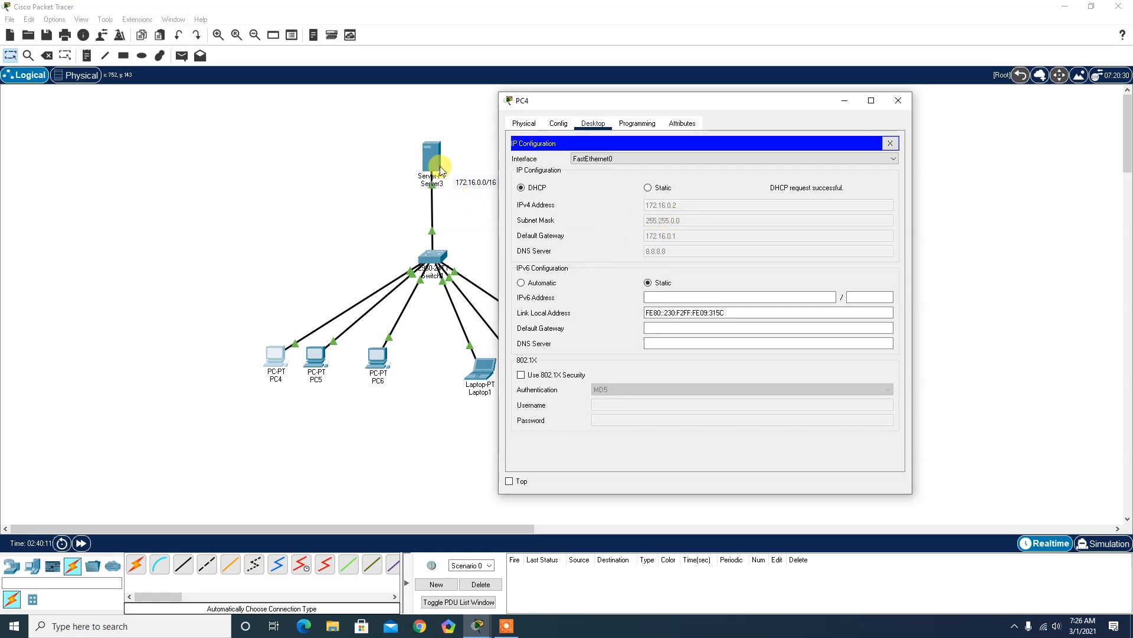
left_click(898, 101)
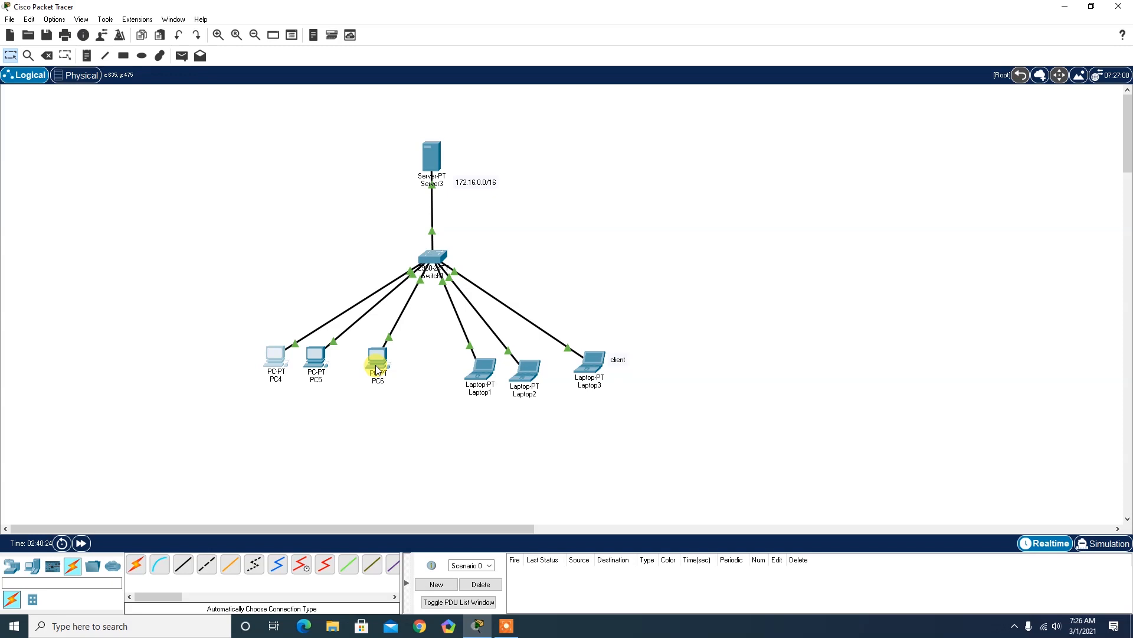
mouse_move(376, 370)
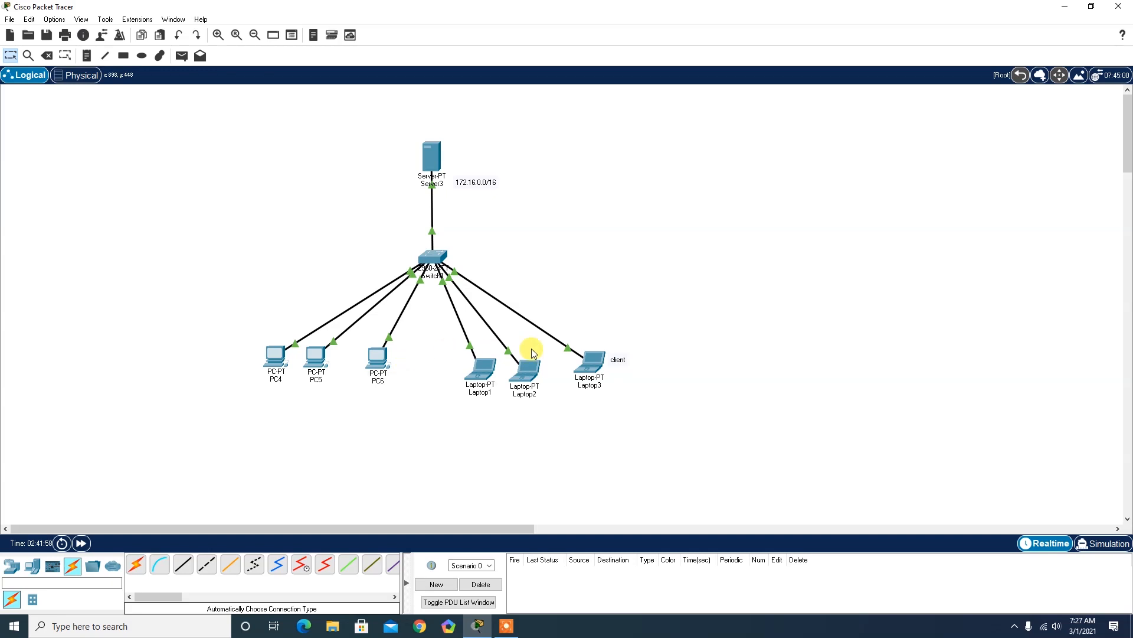
left_click_drag(381, 127, 529, 211)
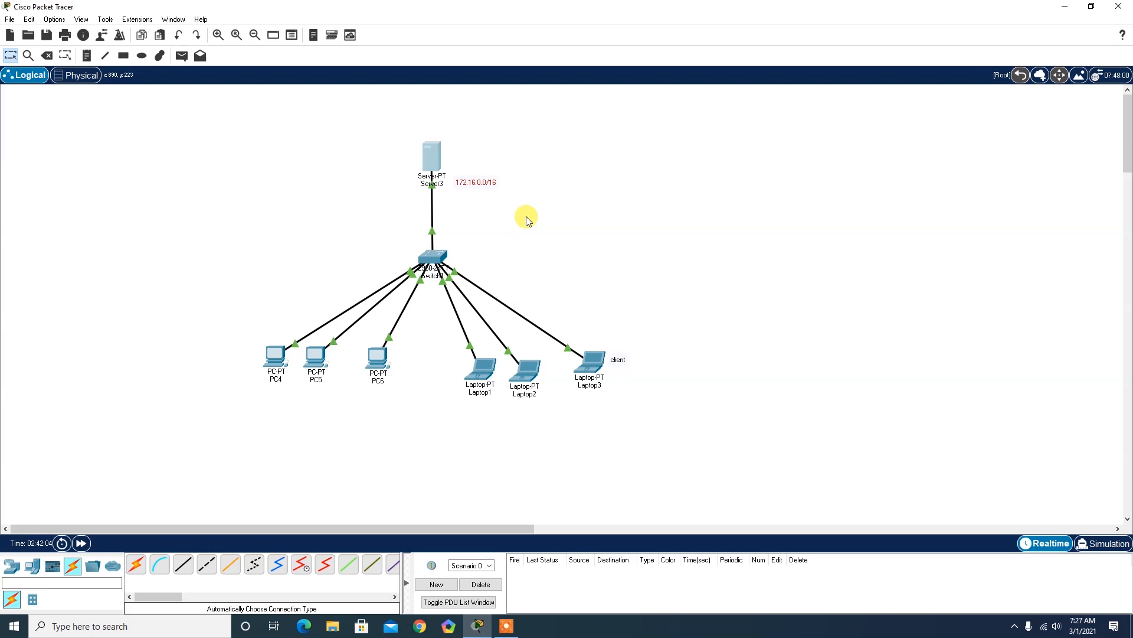
left_click_drag(198, 344, 624, 393)
left_click(648, 405)
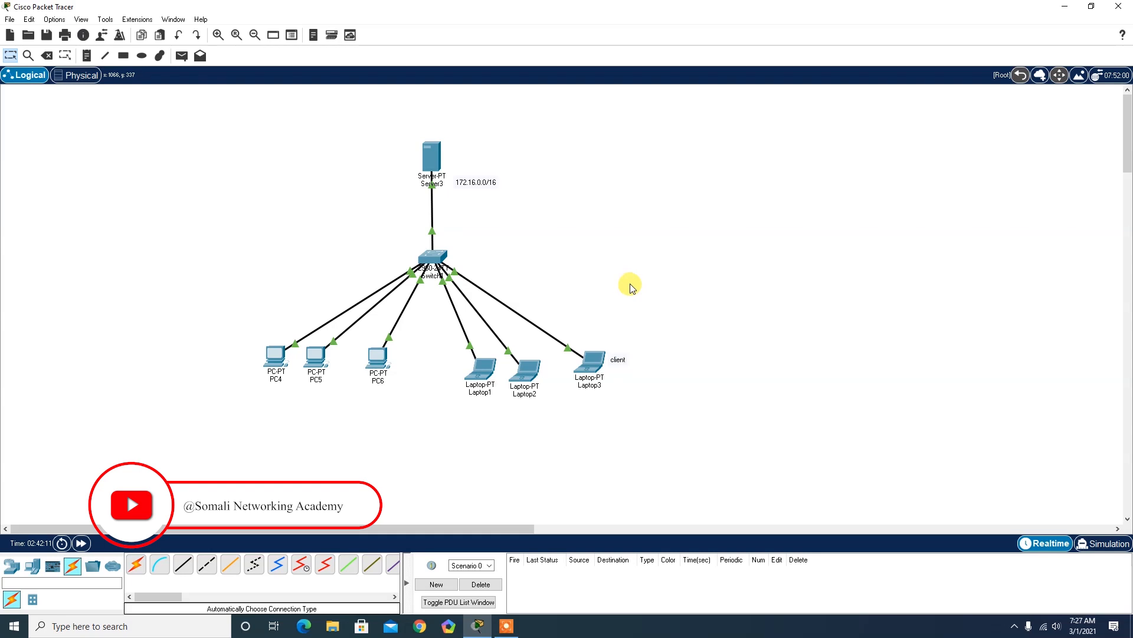
Send a simple PDU from Laptop3 to PC6 to test connectivity between the clients.
left_click(180, 58)
left_click(589, 362)
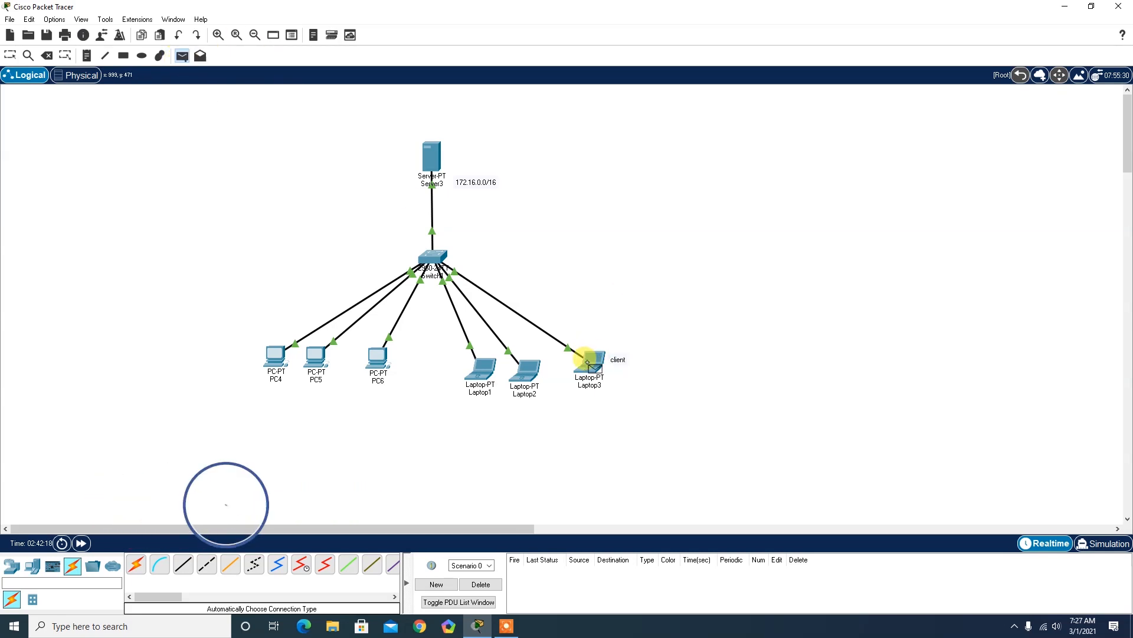
left_click(373, 360)
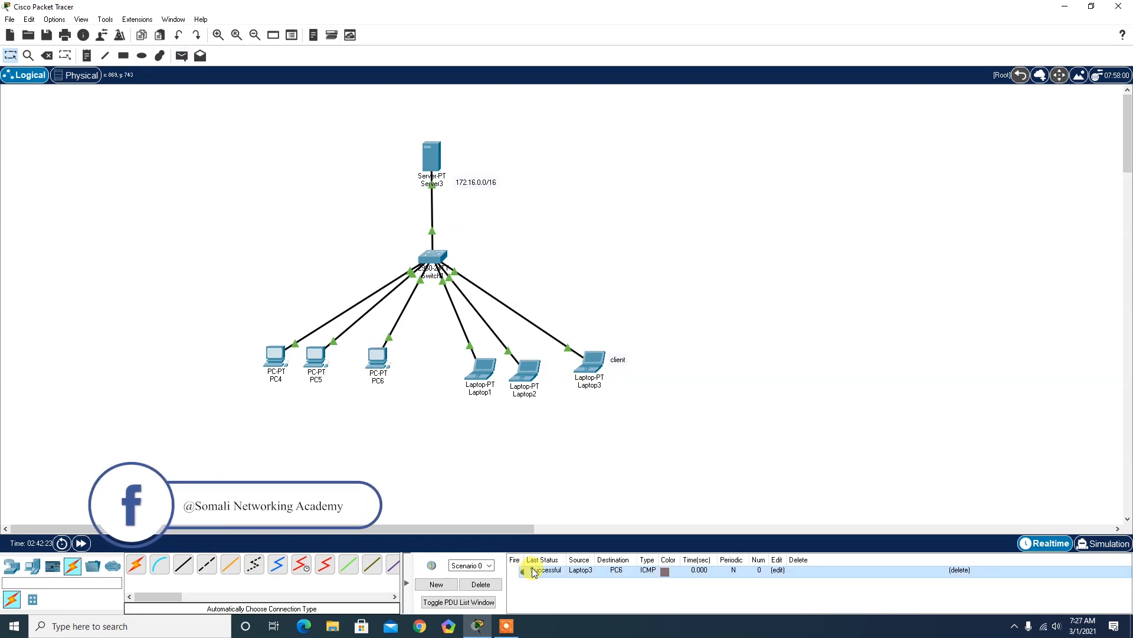
left_click(562, 437)
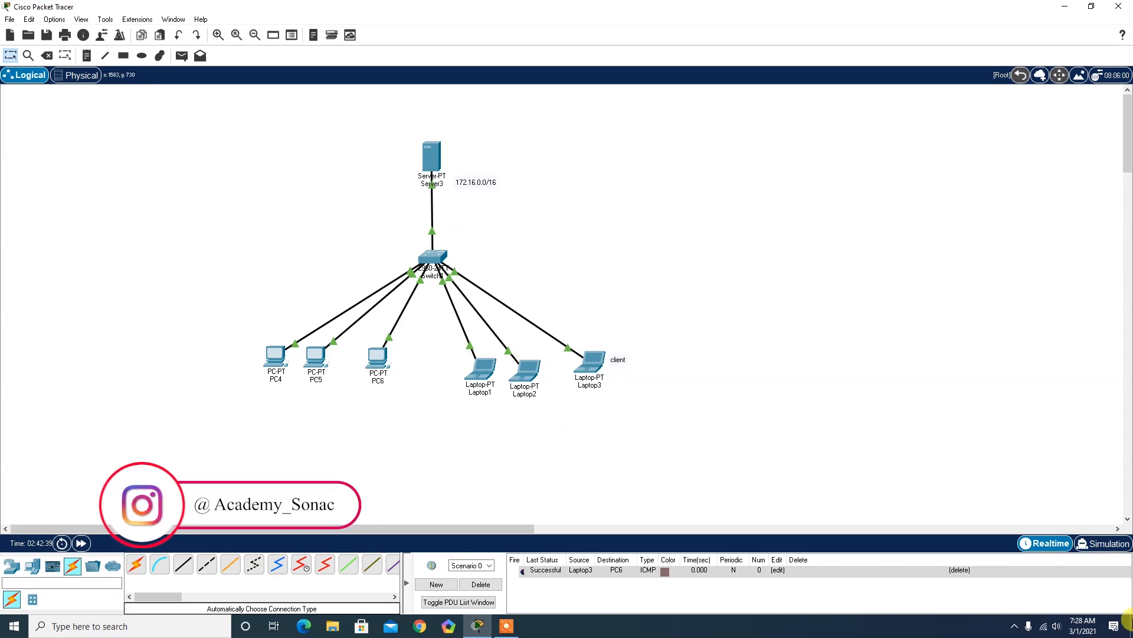
Play the Laptop3-to-PC6 message in Simulation mode to follow the packet's path, and return to Realtime mode.
left_click(1097, 544)
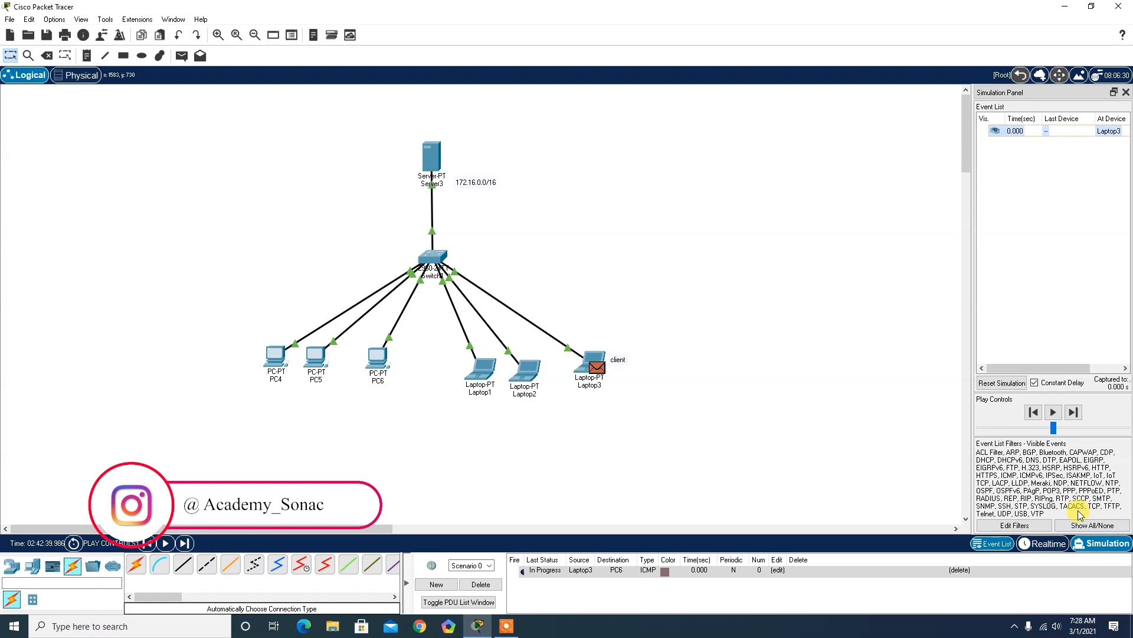
left_click(1054, 412)
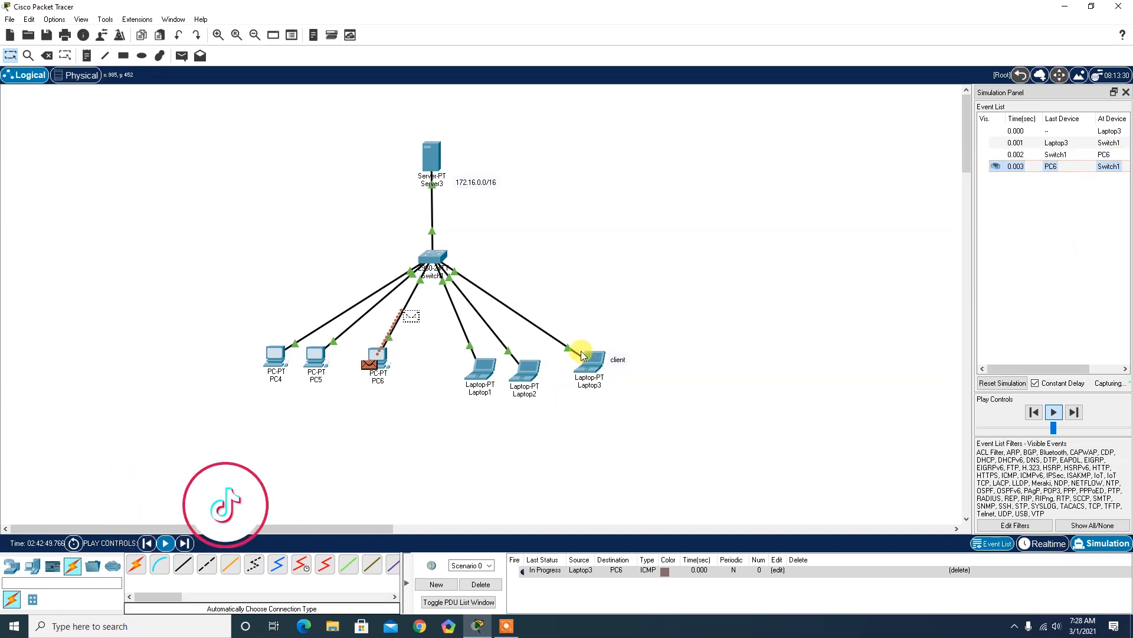
left_click_drag(380, 124, 521, 186)
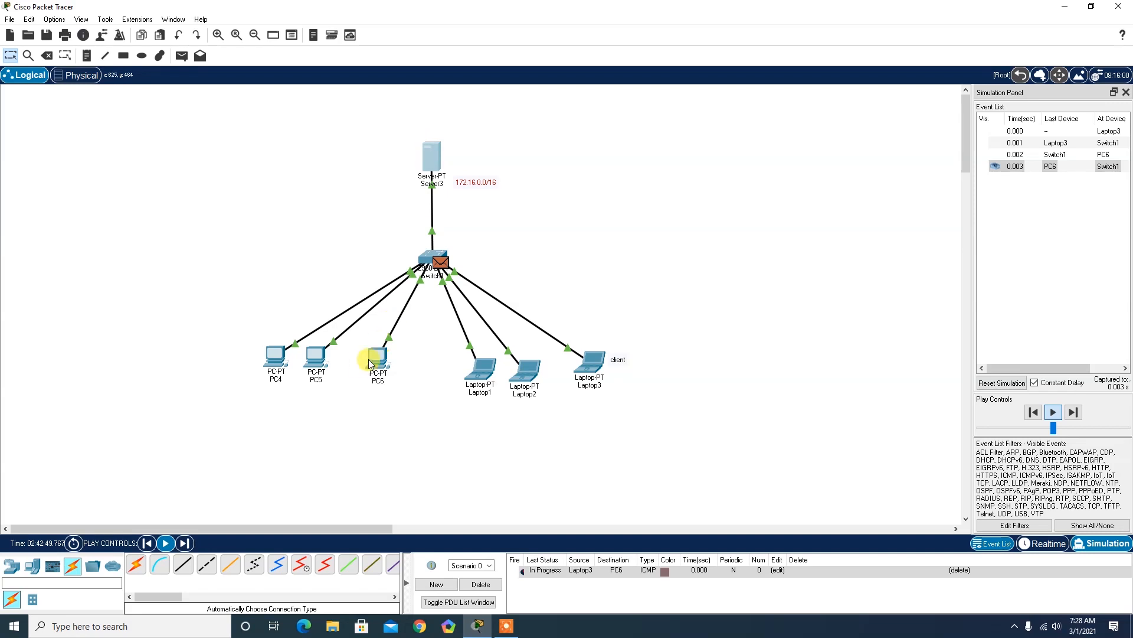
left_click_drag(357, 336, 418, 376)
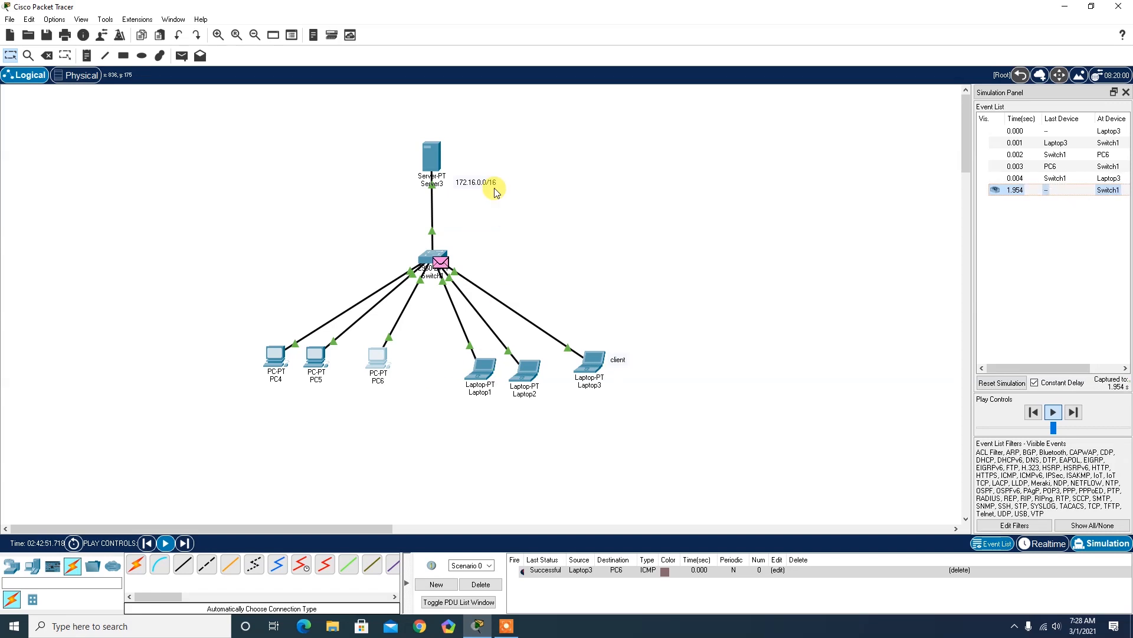
key("shift+r")
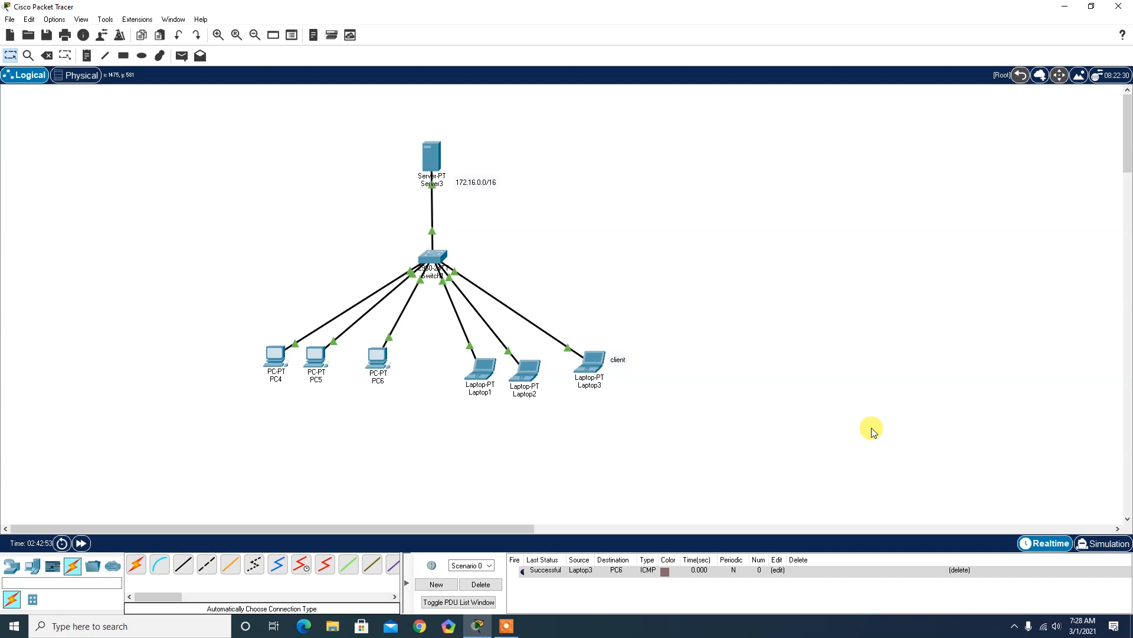